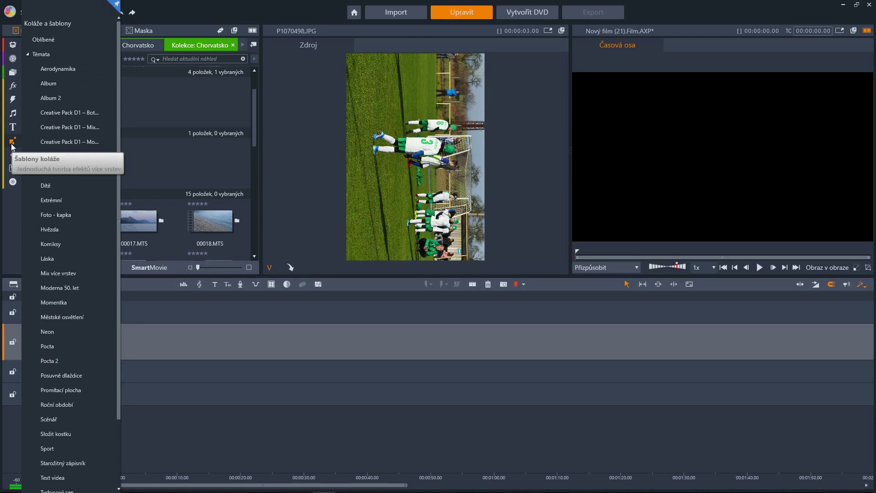
Filter all collage templates to five-star ratings and place the 3 pruhy stálé template at the start of the timeline.
mouse_move(13, 151)
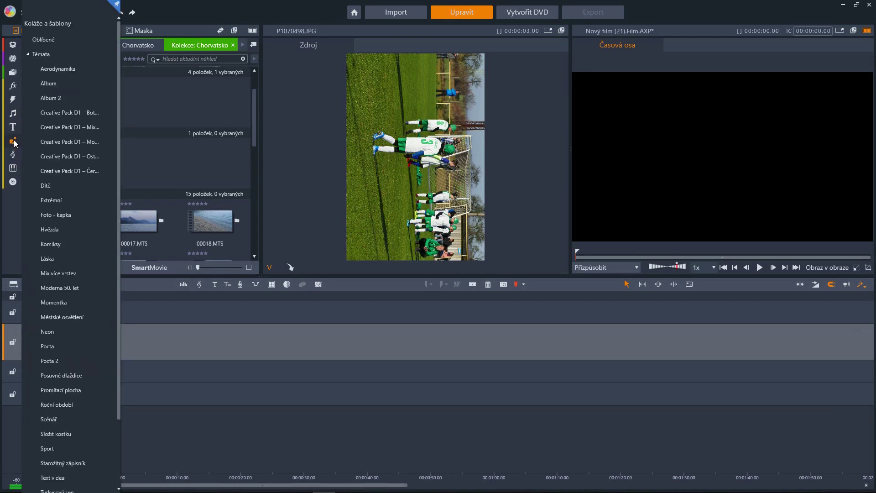
click(60, 25)
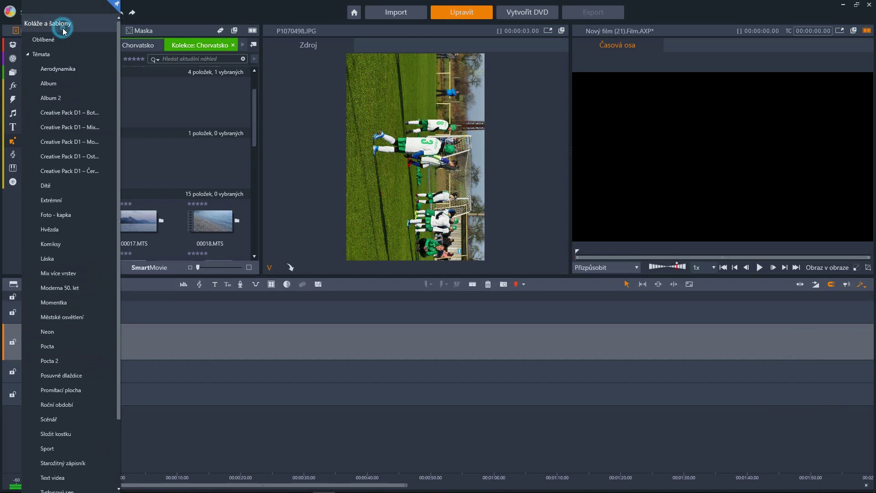
click(127, 59)
drag(70, 122, 149, 347)
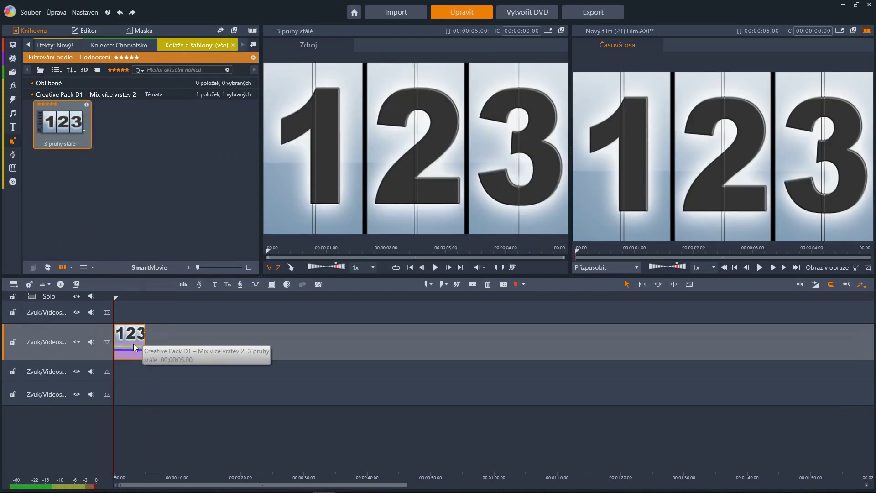
Clear the rating filter in the project collection and add P1070496, P1070497 and P1070498 consecutively to the collage's track, leaving a gap after it.
mouse_move(15, 72)
click(70, 81)
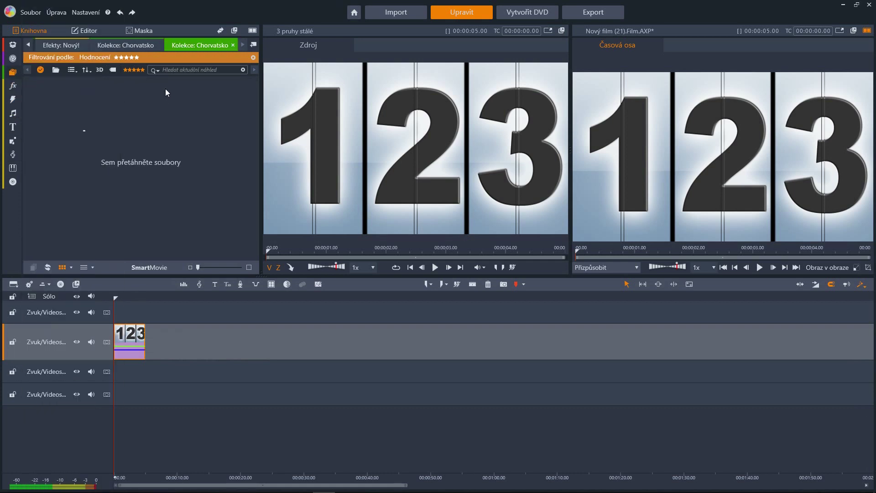
click(126, 70)
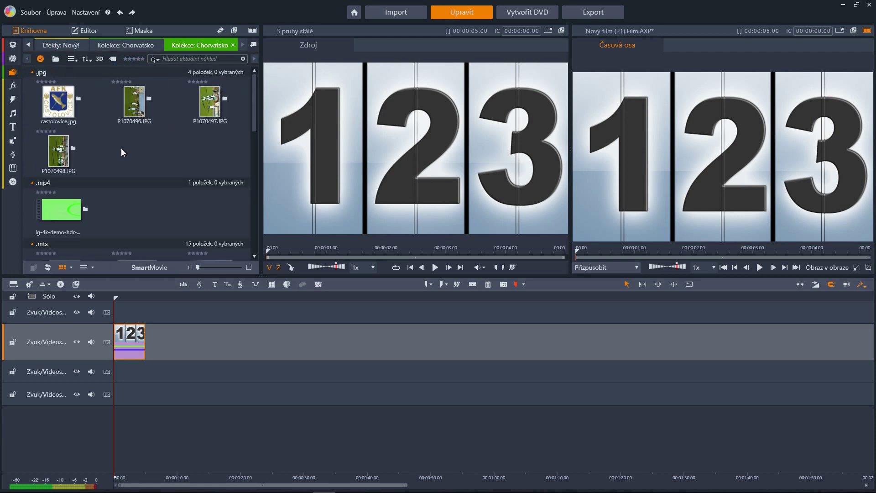
drag(132, 140, 190, 361)
drag(68, 150, 229, 341)
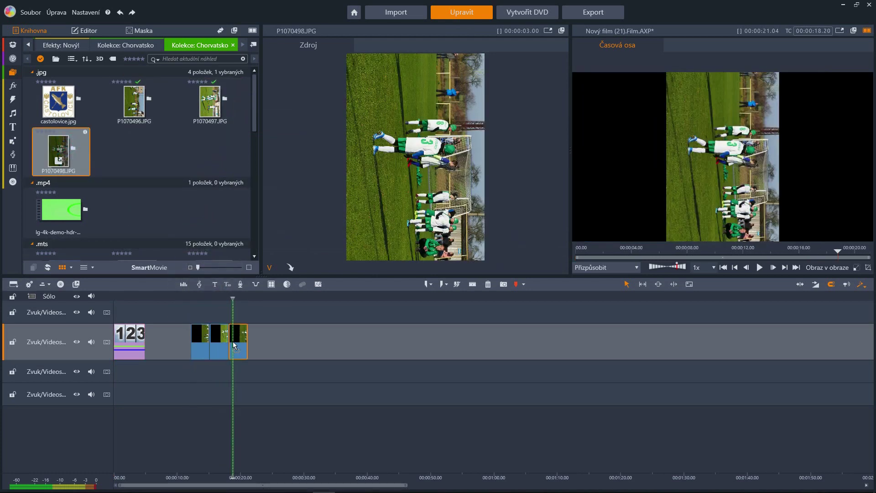
right_click(199, 340)
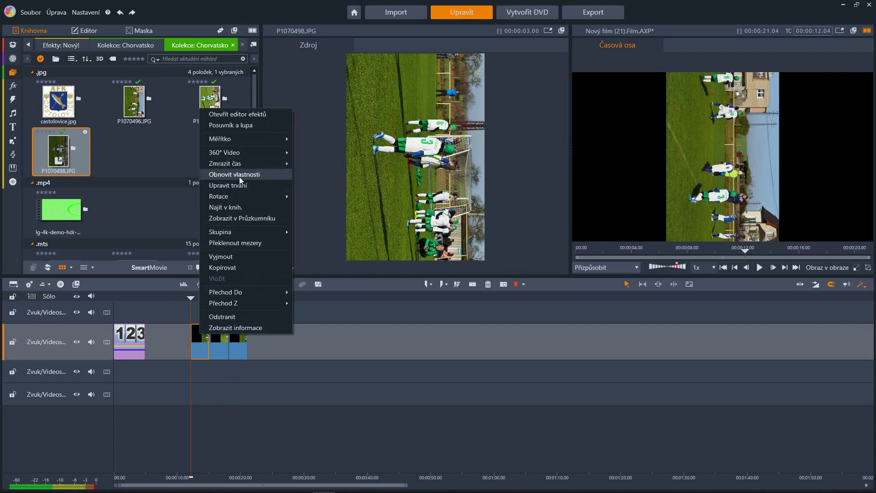
click(235, 268)
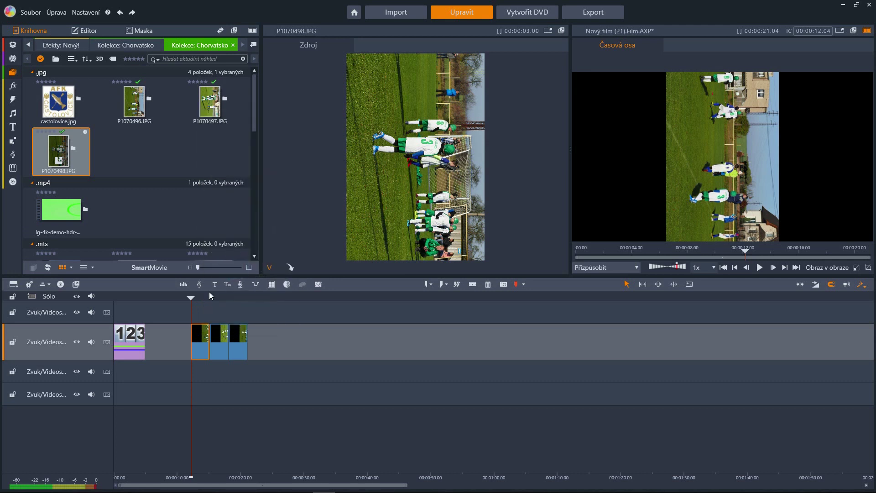
click(124, 340)
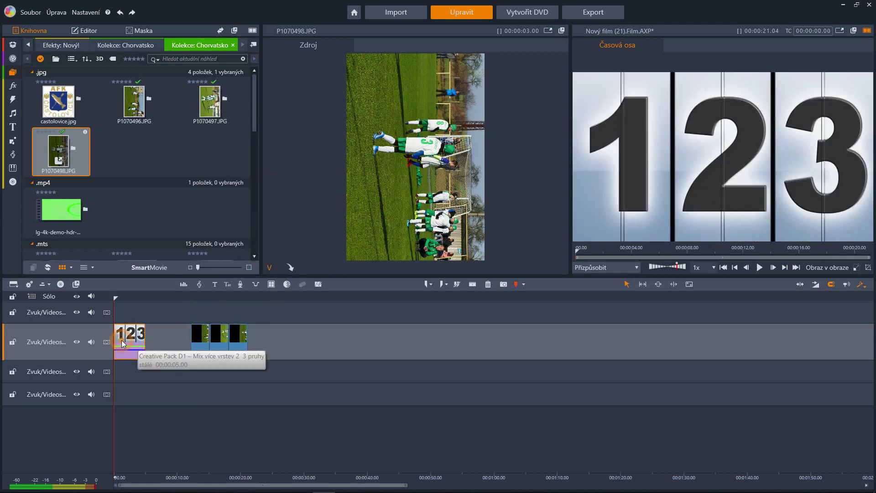
right_click(123, 343)
mouse_move(168, 235)
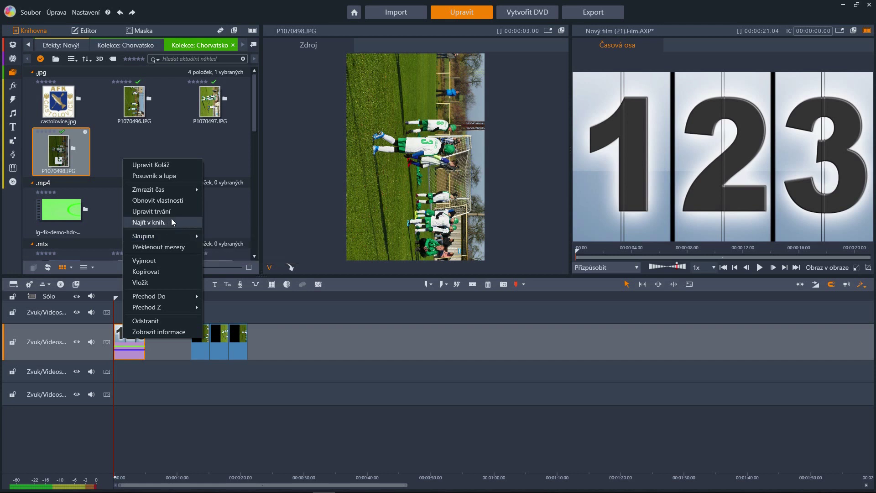
mouse_move(181, 189)
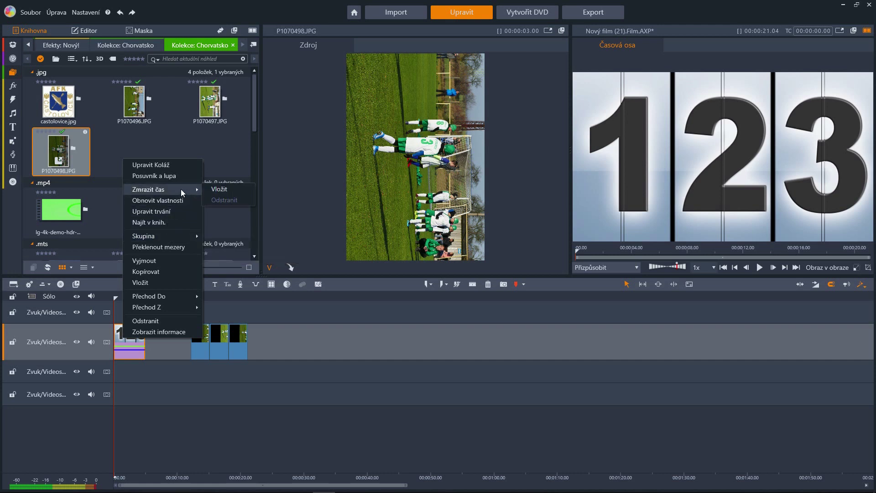
click(226, 190)
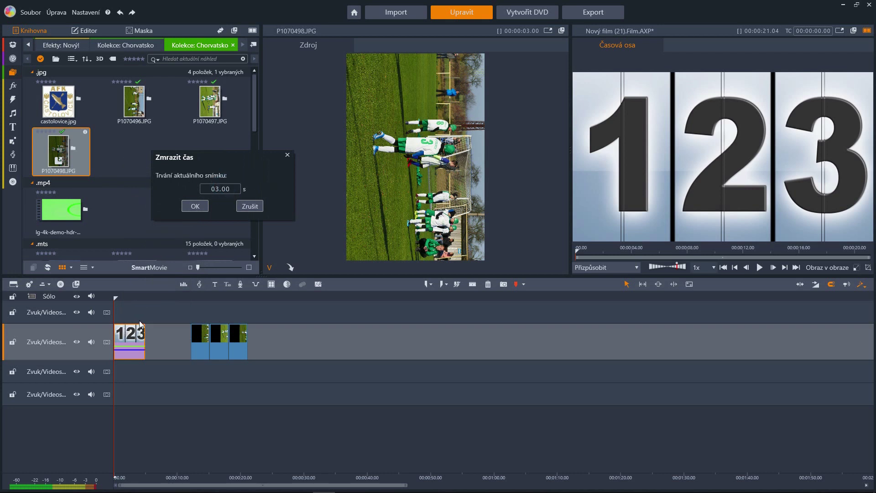
click(248, 209)
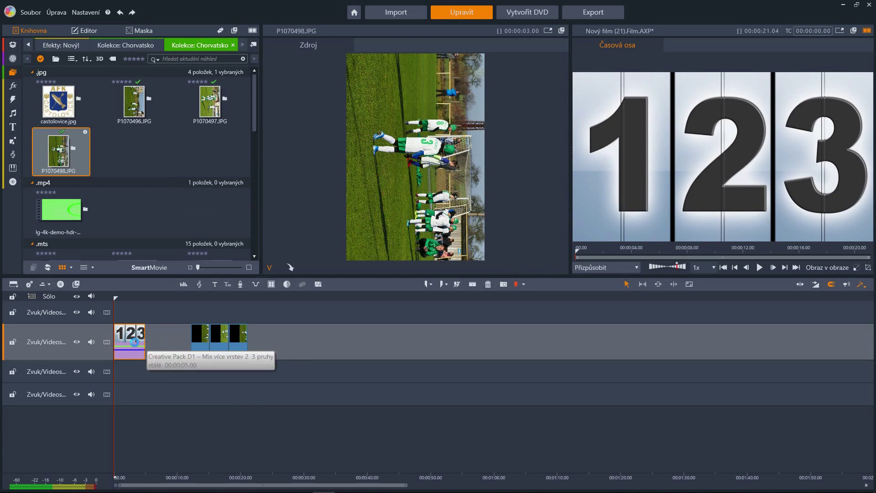
Edit the 3 pruhy stálé collage and fill its slots 1, 2 and 3 with P1070496, P1070497 and P1070498.
double_click(135, 343)
scroll(135, 342, down, 5)
scroll(177, 250, down, 3)
scroll(177, 250, up, 8)
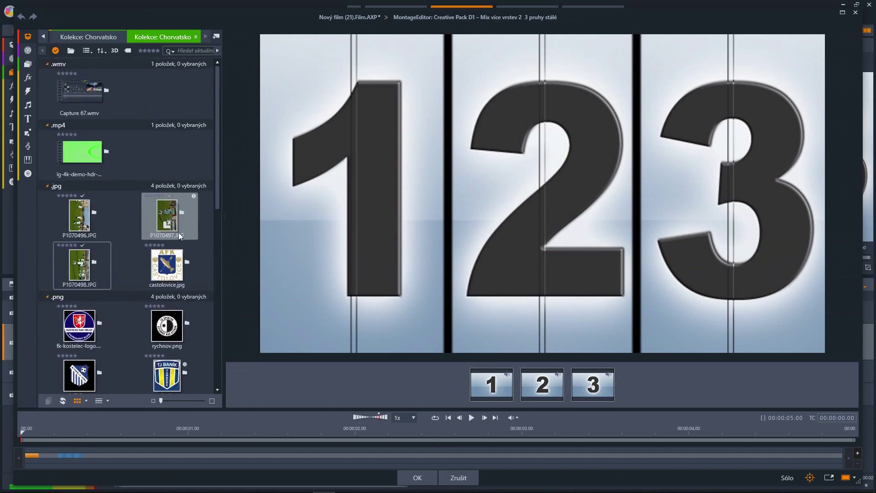
drag(96, 226, 495, 391)
drag(161, 212, 545, 394)
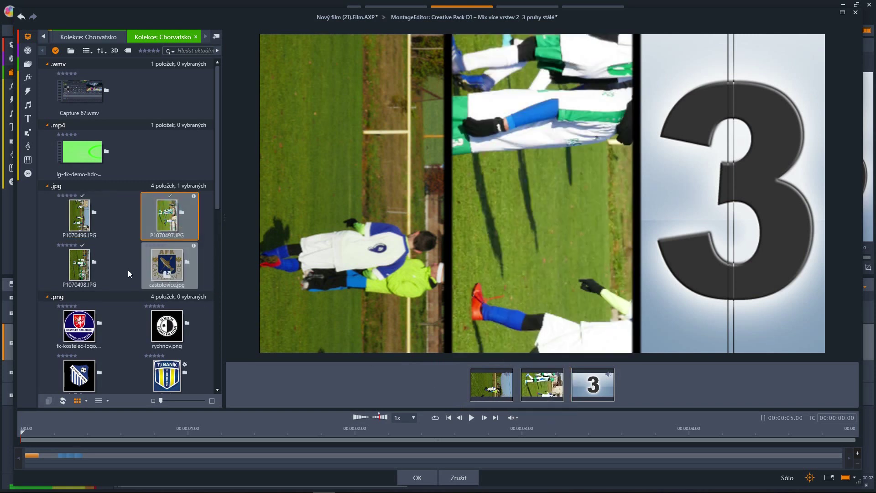
drag(90, 266, 598, 391)
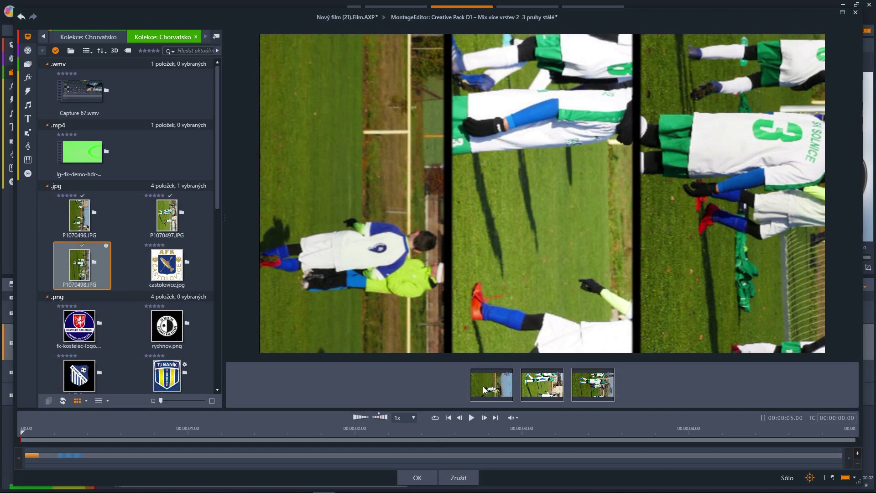
Try to reposition the photos within the three strips and accept the filled collage.
mouse_move(417, 249)
mouse_down()
mouse_move(383, 248)
mouse_move(459, 251)
mouse_move(423, 245)
mouse_up()
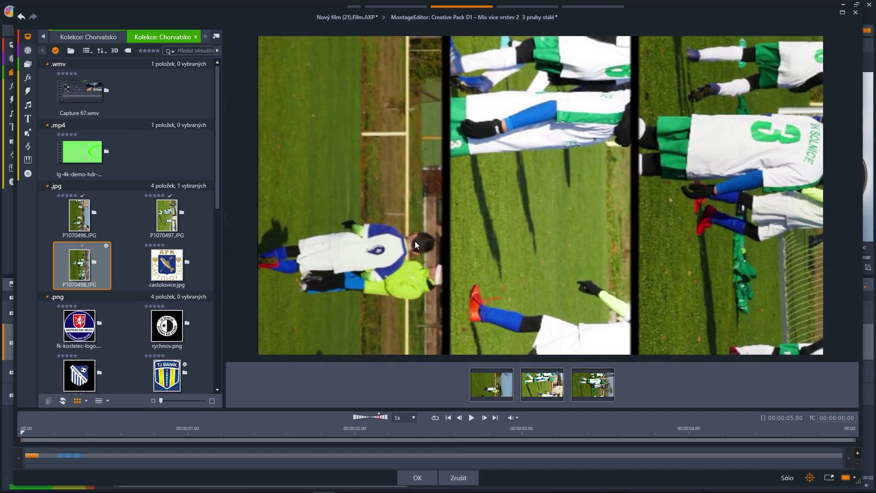
drag(558, 118, 557, 144)
drag(778, 294, 778, 272)
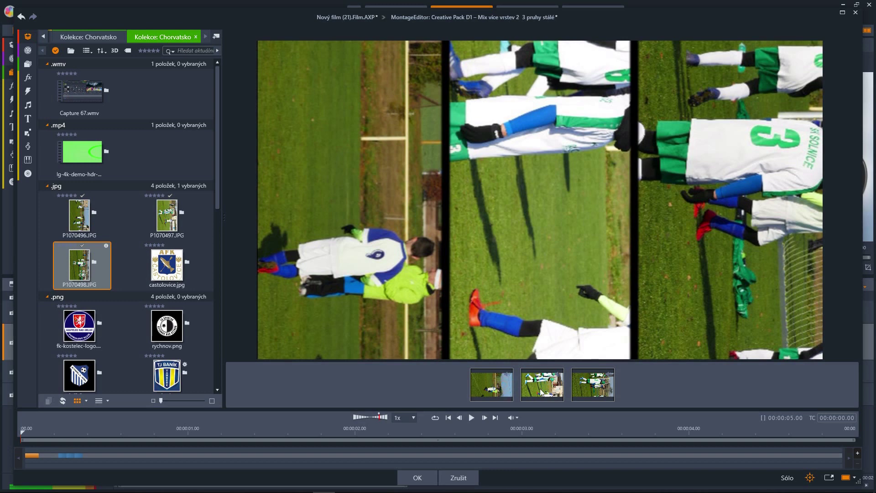
click(418, 478)
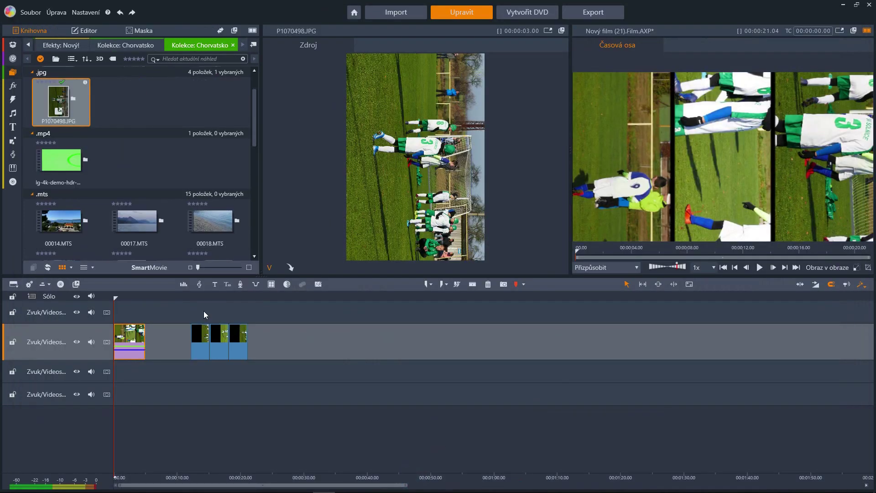
right_click(132, 333)
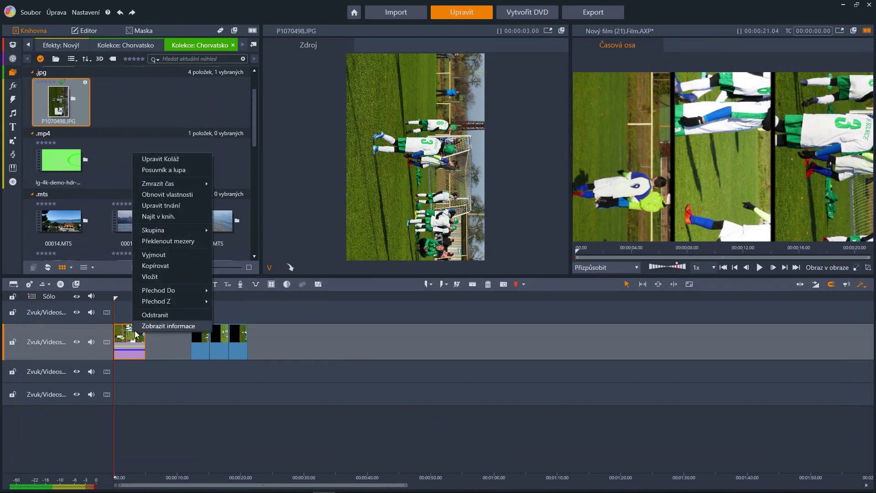
mouse_move(178, 488)
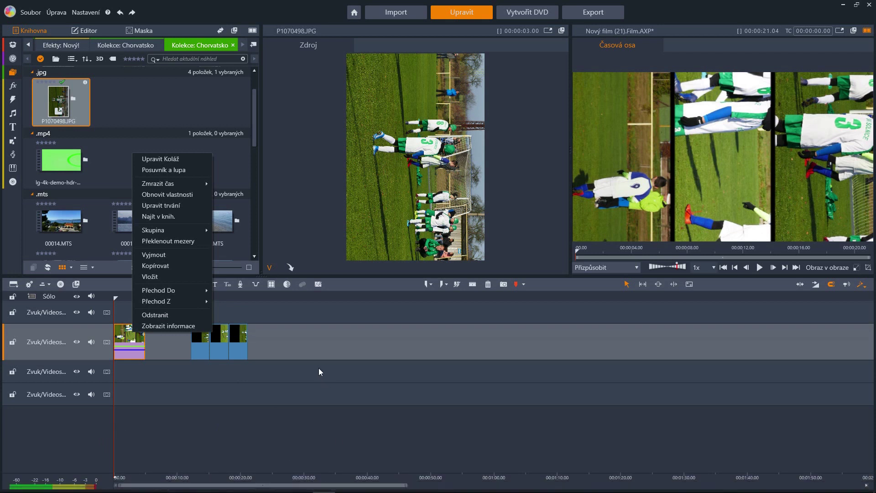
click(308, 349)
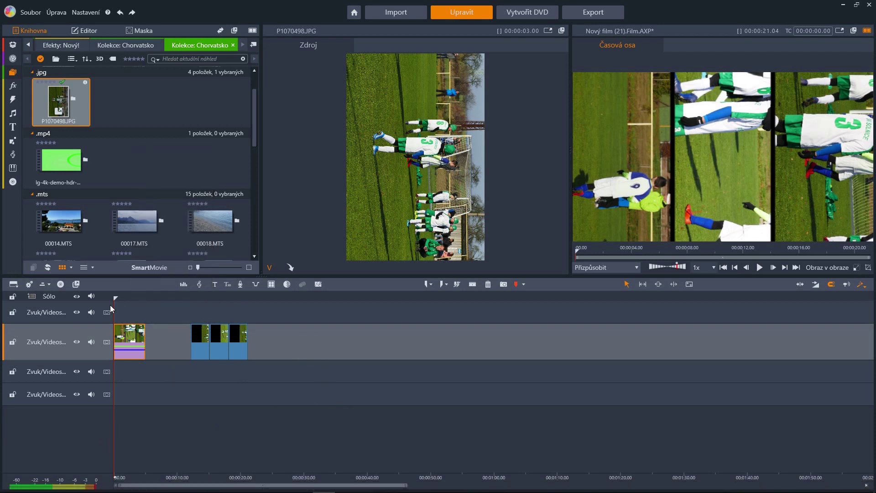
Move the playhead to an empty spot about 31 s into the timeline, past the photos, and start a new montage template.
drag(114, 305, 138, 306)
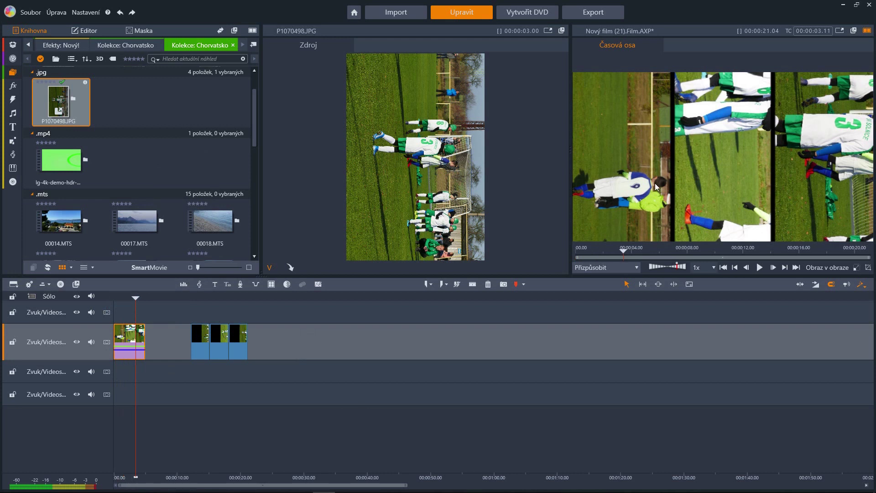
drag(136, 313, 315, 329)
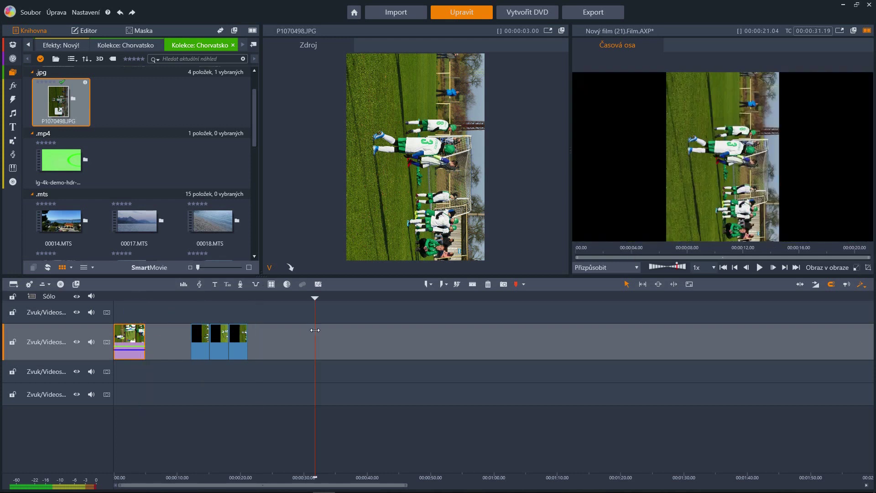
click(319, 284)
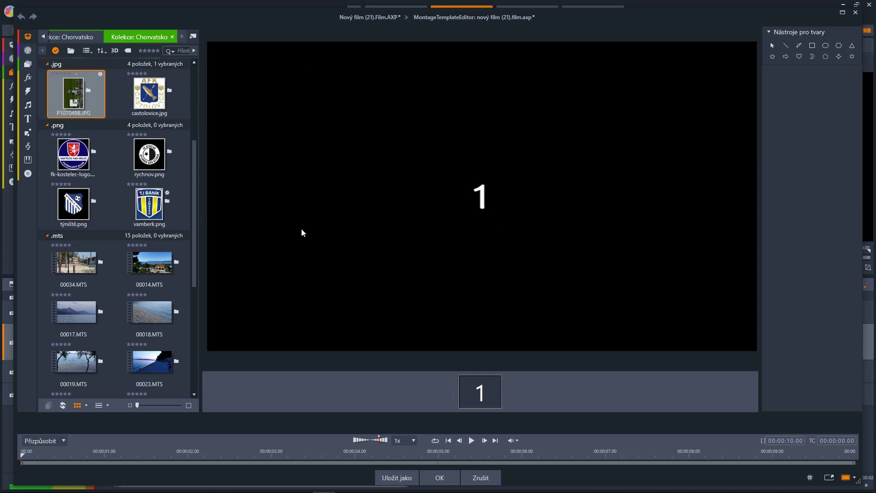
Draw two nearly vertical full-height dividing lines with the Line tool, at horizontal positions of about -29 and 19.
click(786, 46)
mouse_move(320, 43)
mouse_down()
mouse_move(311, 82)
mouse_move(333, 276)
mouse_move(319, 354)
mouse_move(326, 351)
mouse_up()
click(577, 46)
drag(577, 47, 588, 355)
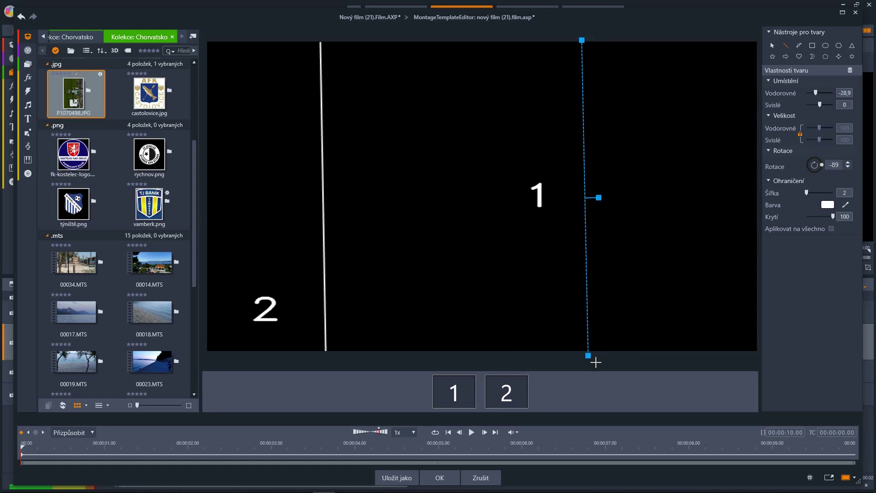
click(593, 350)
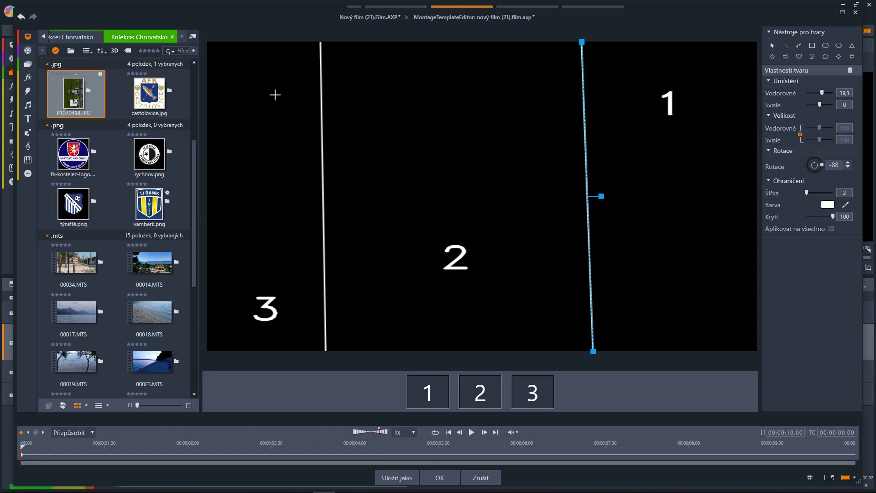
Set the rotation of both dividing lines to -90.
click(833, 165)
text(-90)
key(Return)
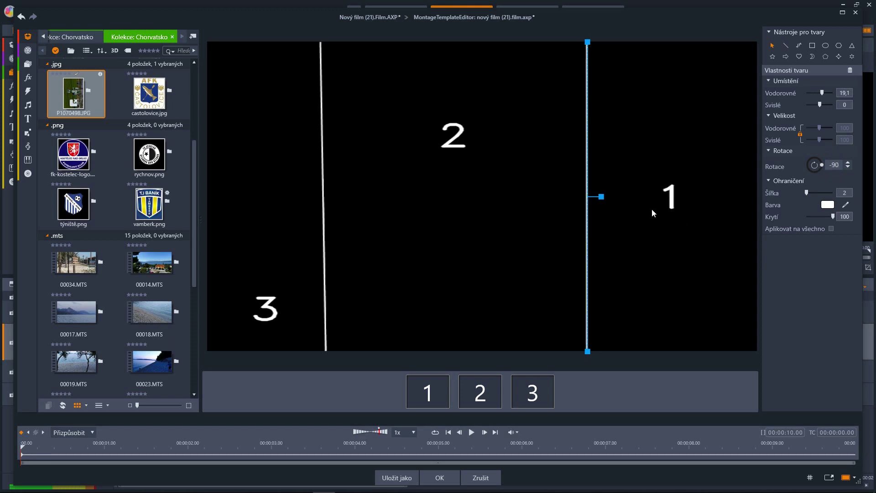
click(323, 238)
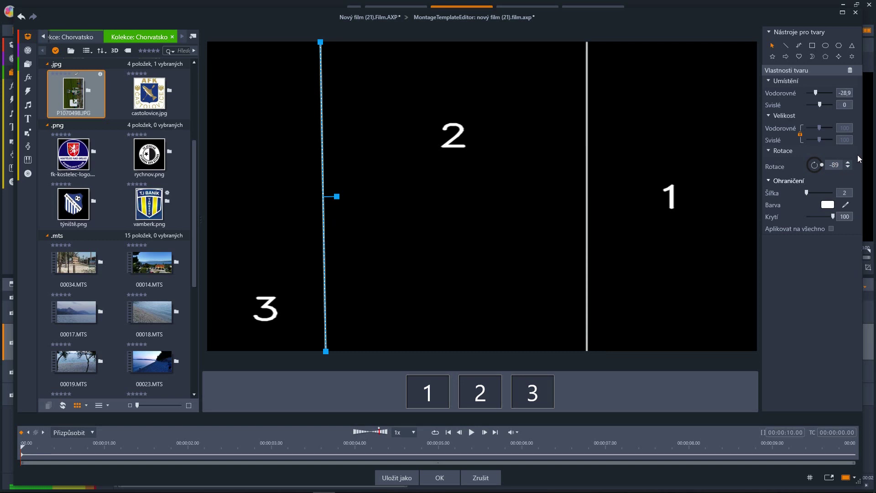
click(833, 165)
key(Return)
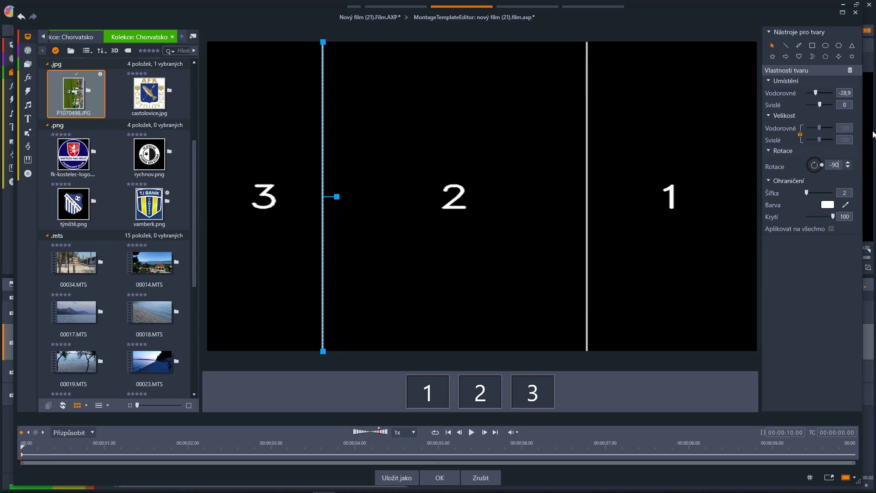
Try horizontal positions 0 and -50 for the line between areas 2 and 3.
click(847, 96)
key(BackSpace)
text(-0)
key(Return)
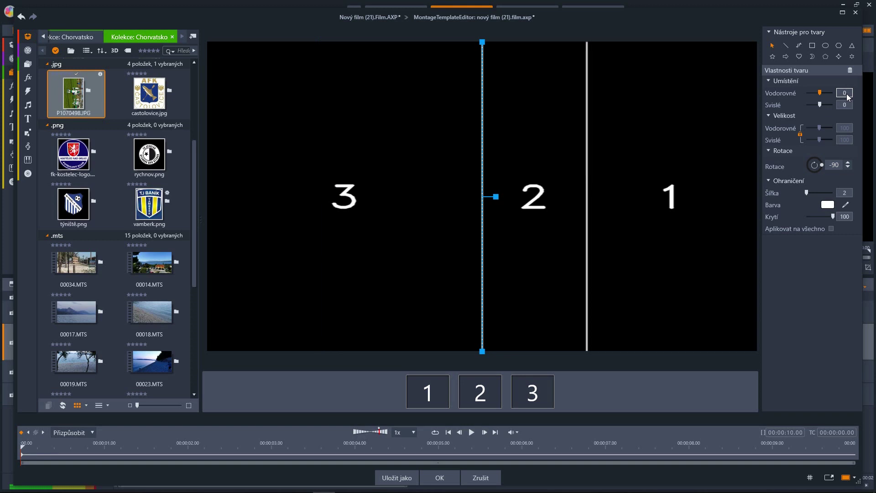
click(848, 94)
text(-50)
key(Return)
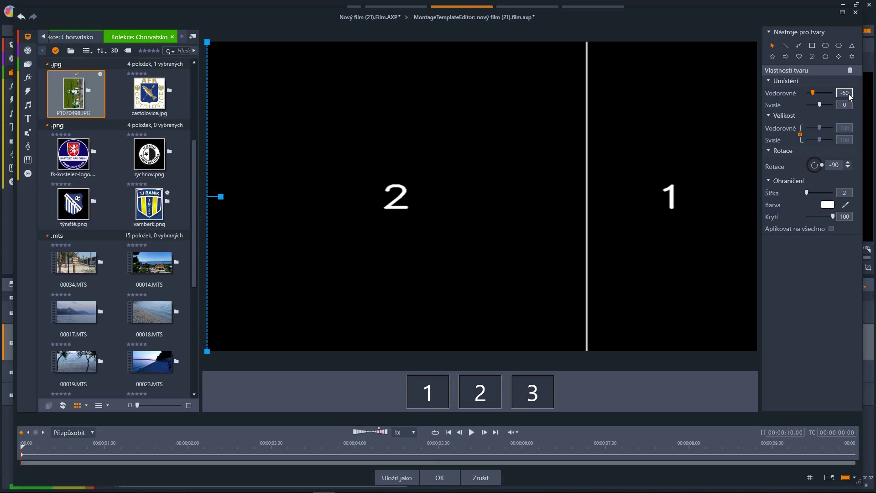
Set the horizontal position to -17 for the line between areas 3 and 2, and to 17 for the line between areas 2 and 1.
click(847, 93)
text(-17)
key(Return)
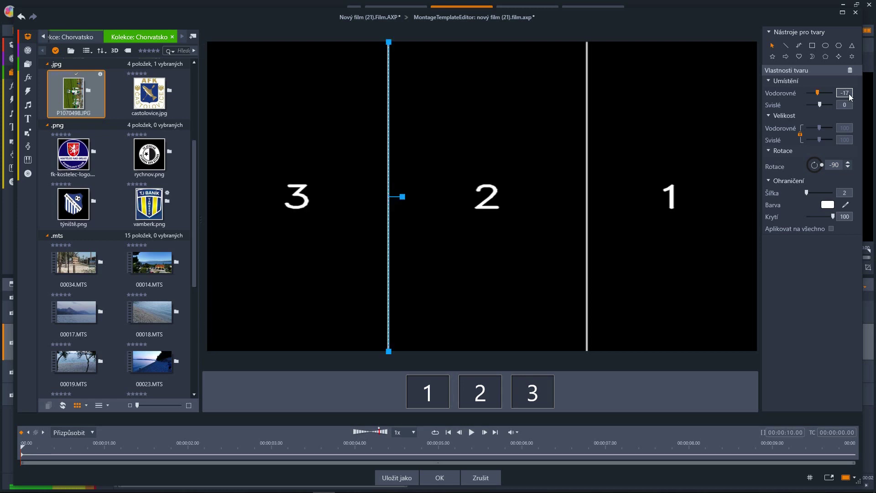
click(587, 100)
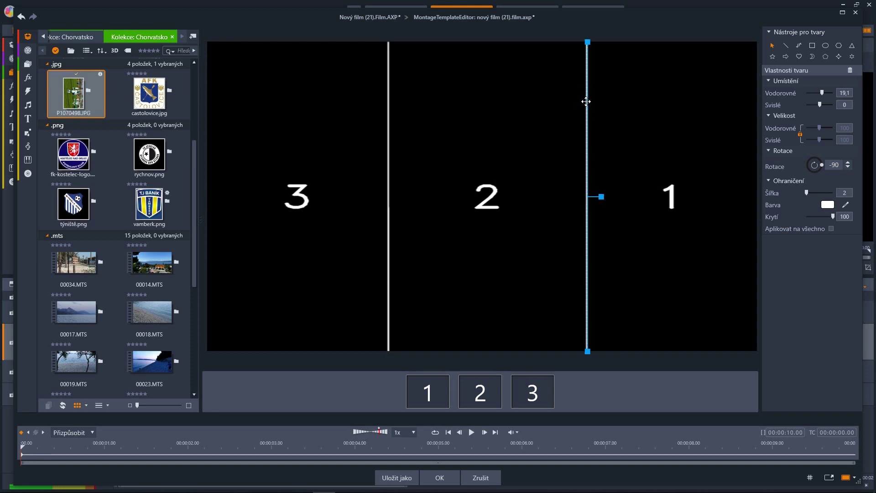
click(842, 93)
text(17)
key(Return)
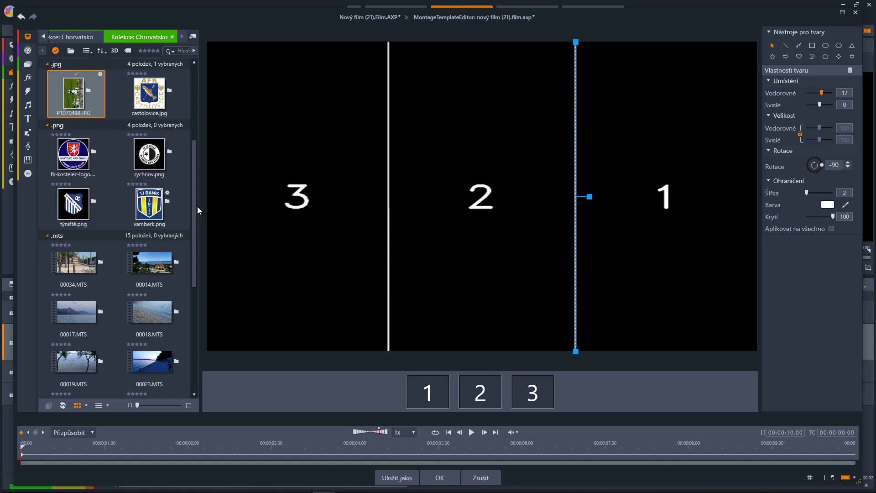
Fill montage areas 1, 2 and 3 with P1070496.JPG, P1070497.JPG and P1070498.JPG respectively, and accept the template.
drag(195, 205, 198, 156)
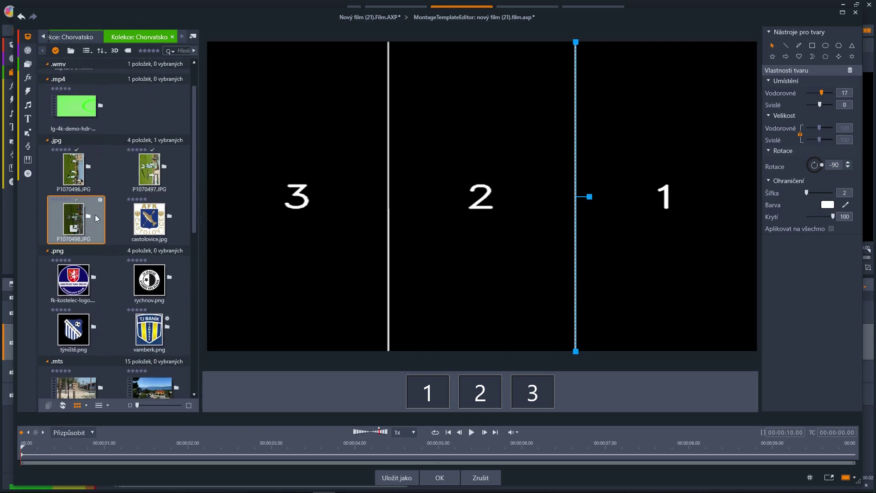
drag(81, 167, 434, 391)
drag(151, 169, 477, 391)
drag(51, 221, 540, 390)
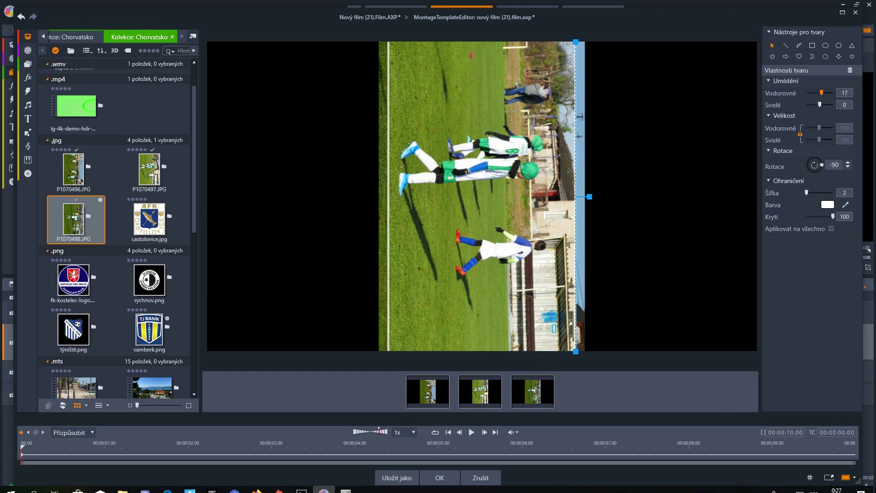
click(441, 475)
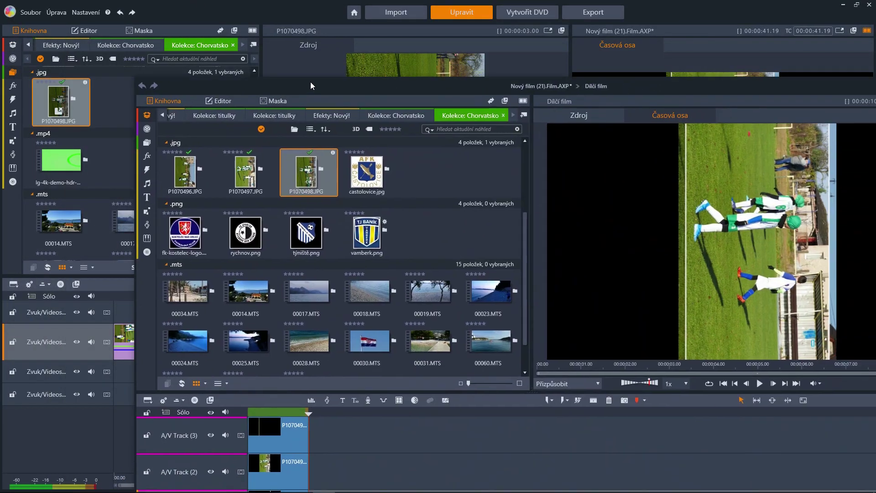
Reposition the sub-movie editor and enlarge its timeline to show all three tracks, with the playhead at 00:00:05.24.
drag(310, 81, 201, 227)
drag(242, 179, 220, 14)
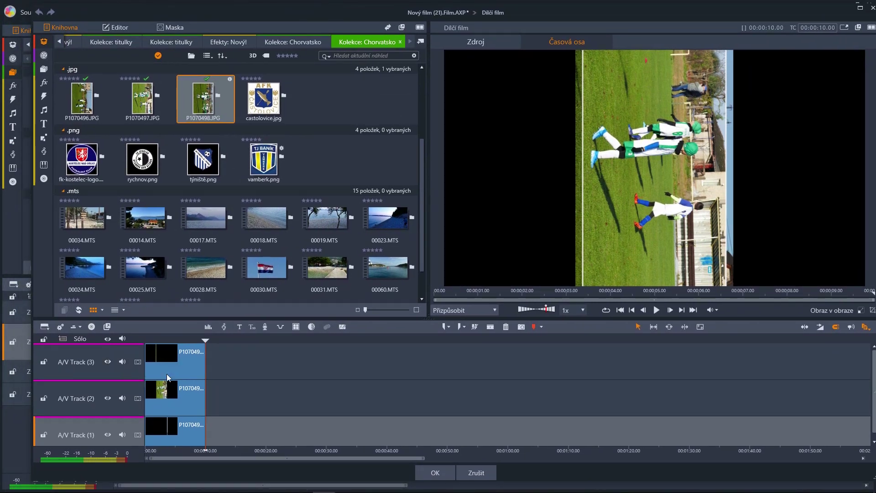
drag(429, 318, 429, 256)
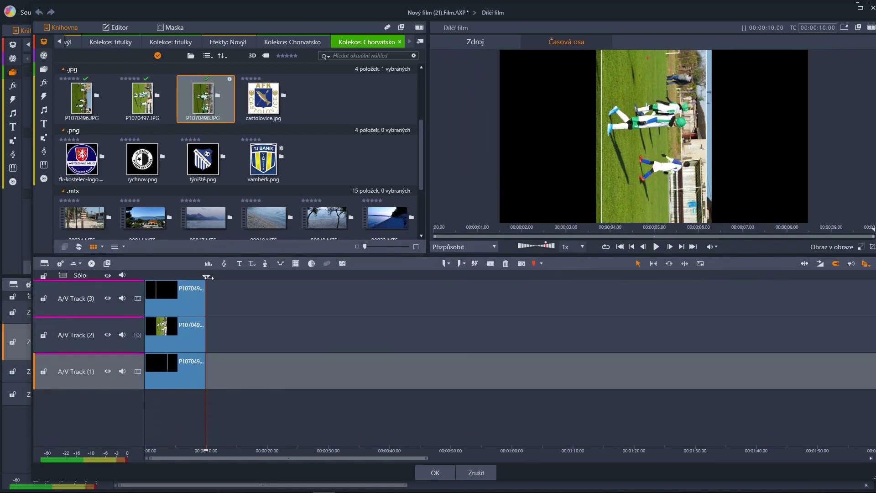
drag(206, 277, 181, 278)
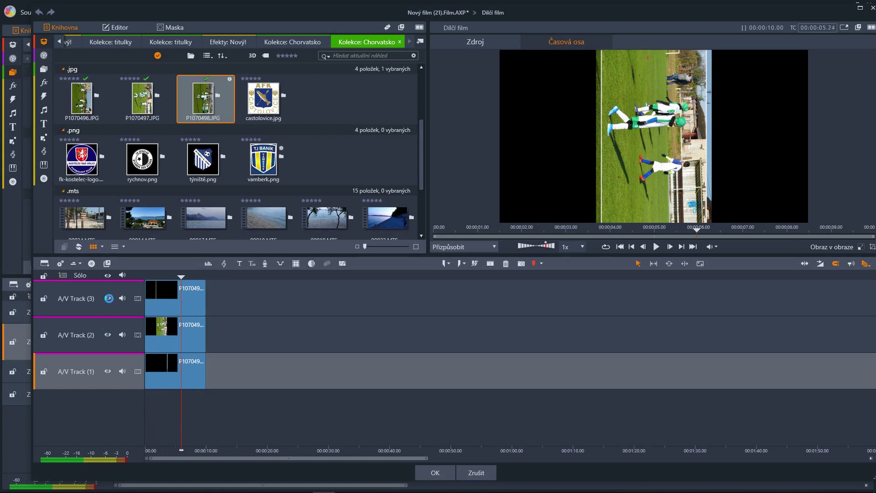
Hide and show A/V Tracks (3), (2) and (1) one at a time to check which photo each holds.
click(109, 299)
click(109, 299)
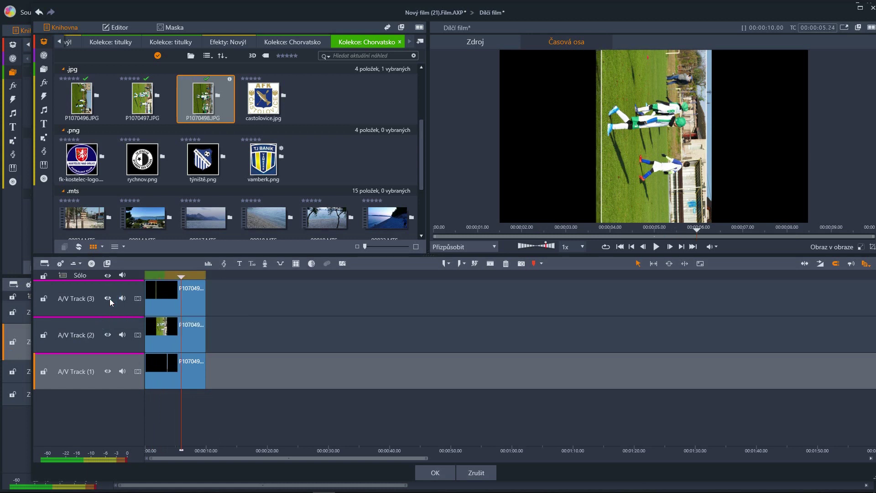
click(109, 334)
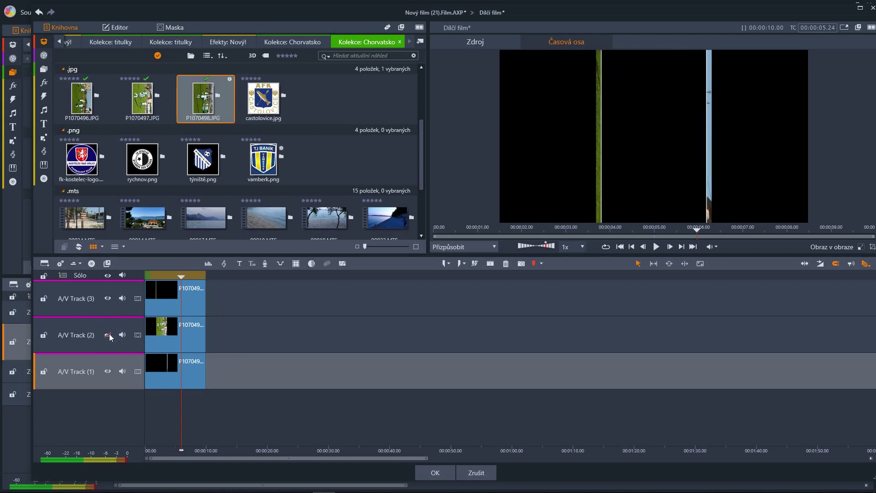
click(109, 334)
click(107, 370)
click(108, 371)
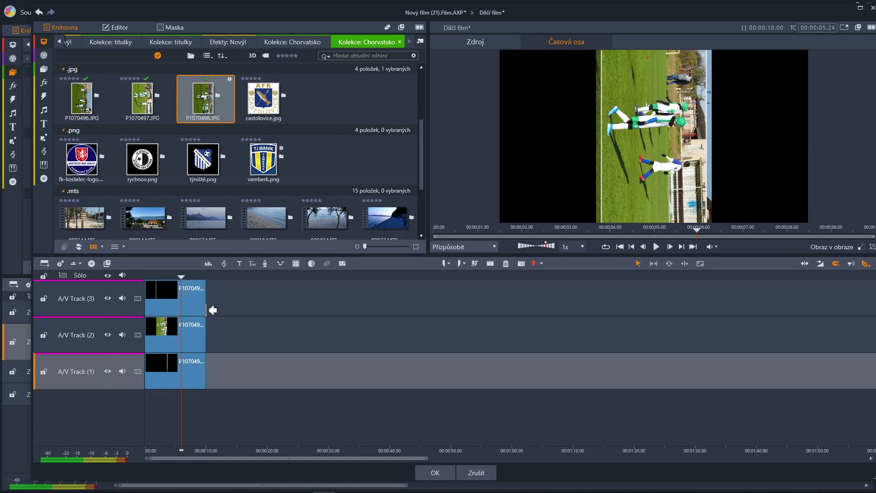
Set the A/V Track (3) clip's horizontal position to -33 and its linked size to about 68.3.
click(75, 285)
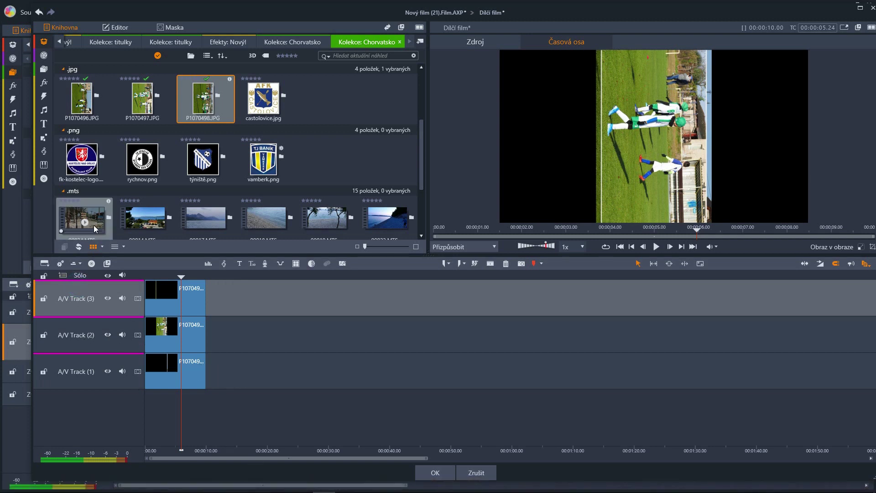
click(117, 27)
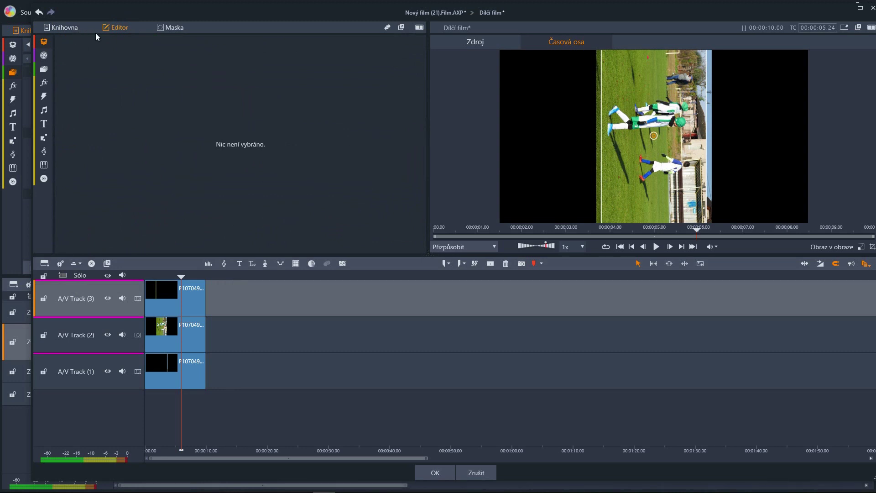
click(188, 296)
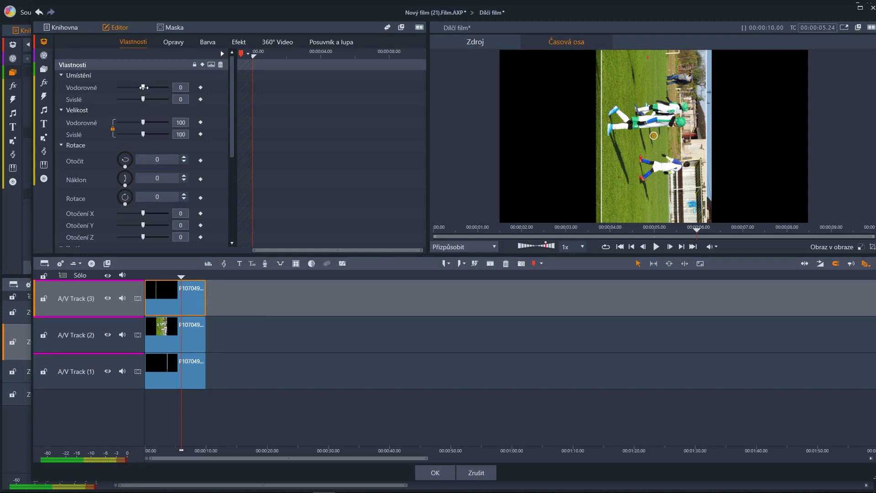
drag(144, 87, 137, 87)
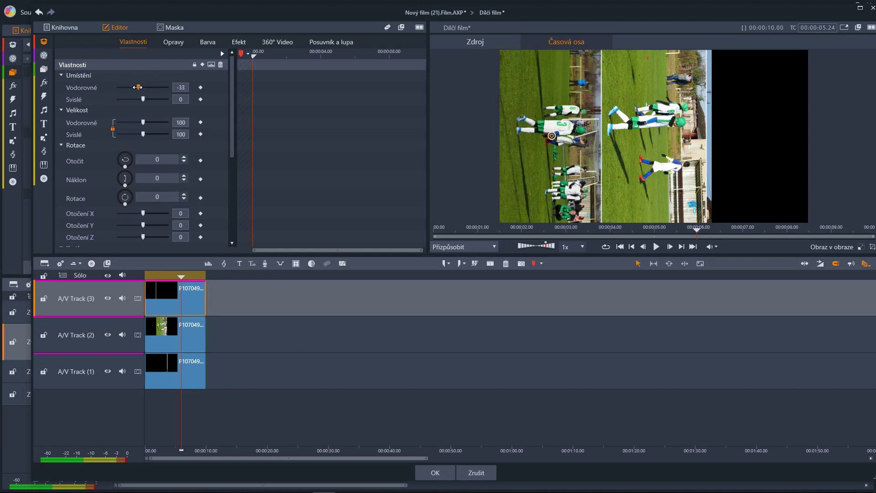
drag(143, 123, 132, 123)
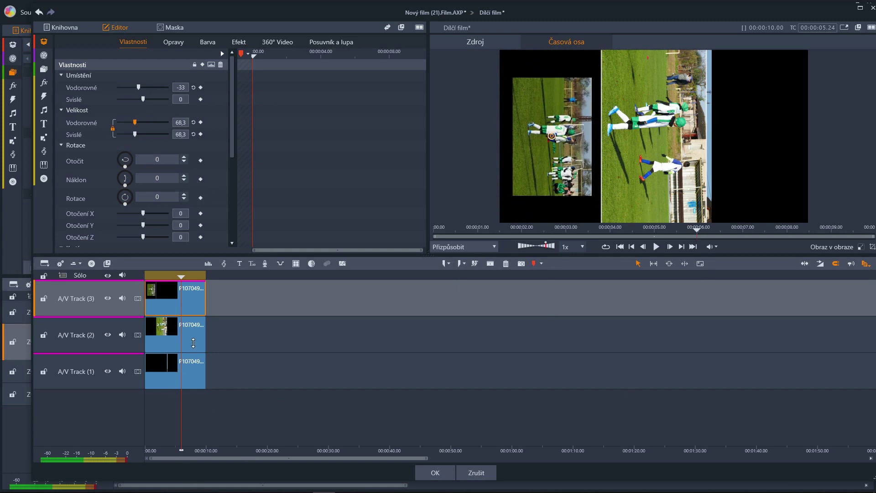
Try a horizontal position of about 15.1 for the A/V Track (2) clip and restore it to 0.
click(193, 344)
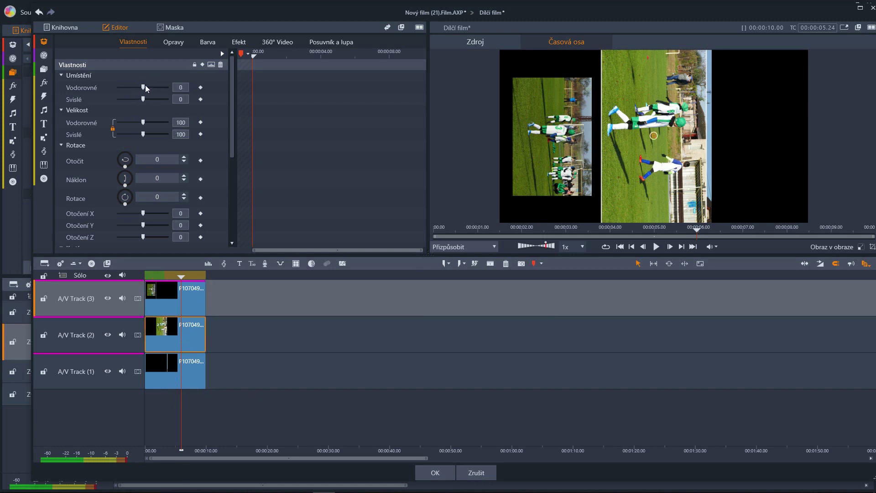
drag(146, 88, 146, 85)
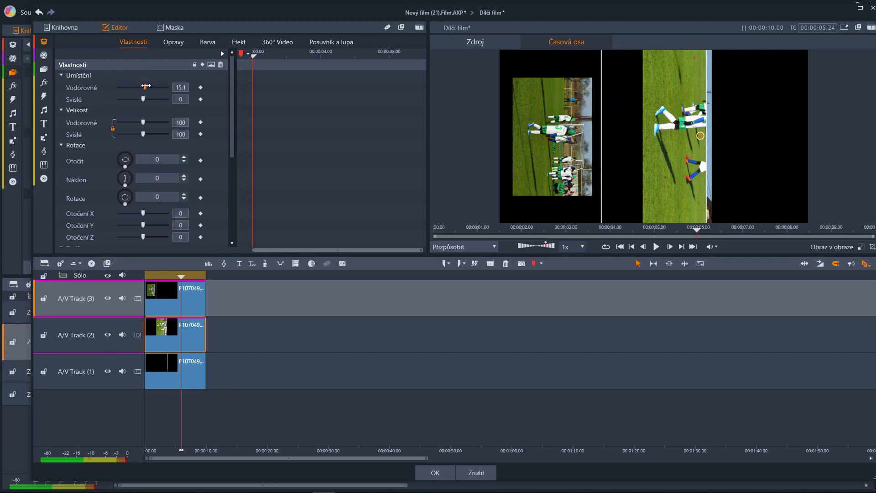
double_click(182, 87)
text(0)
key(Return)
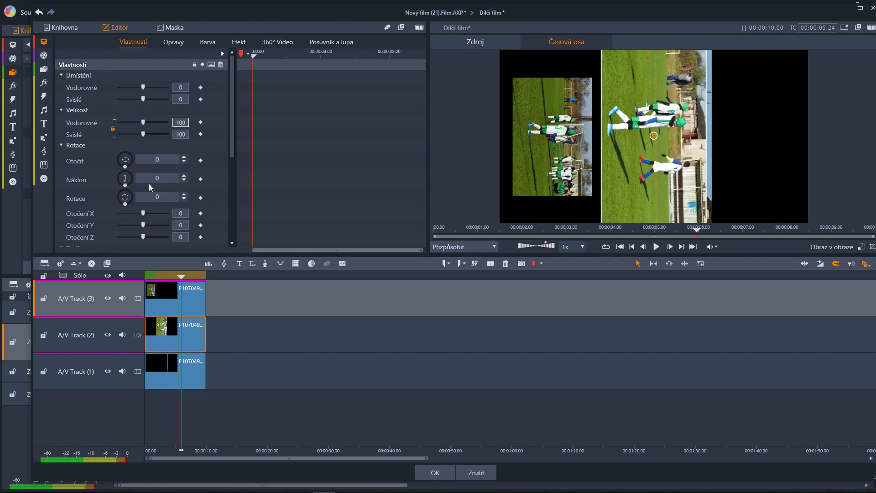
Set the A/V Track (1) clip's horizontal position to about 32.8 and its linked size to about 73.5.
click(195, 364)
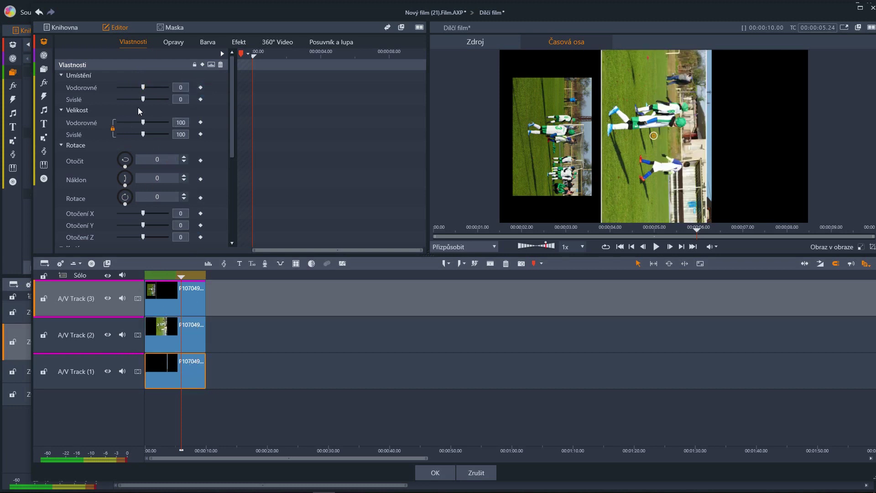
drag(144, 87, 147, 87)
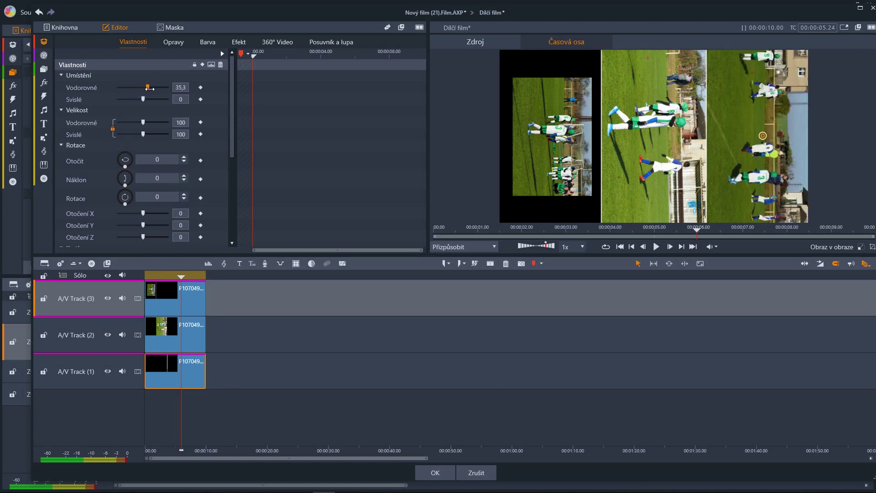
drag(143, 122, 133, 123)
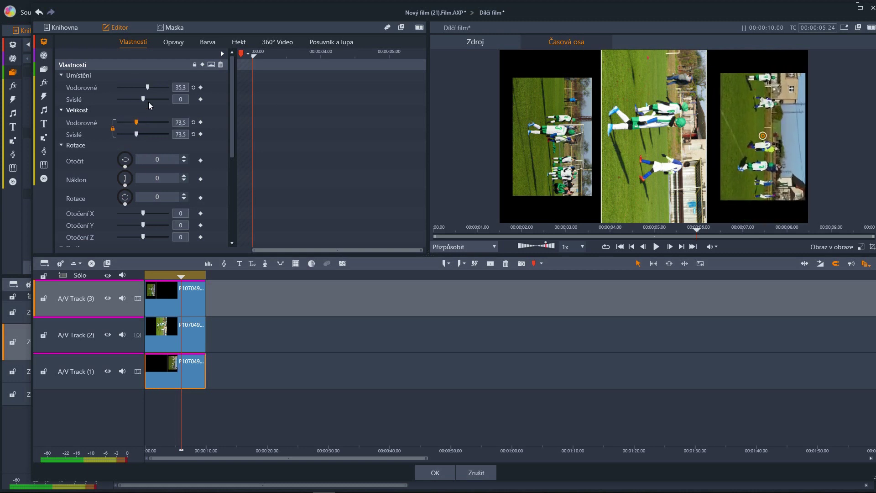
drag(147, 87, 147, 87)
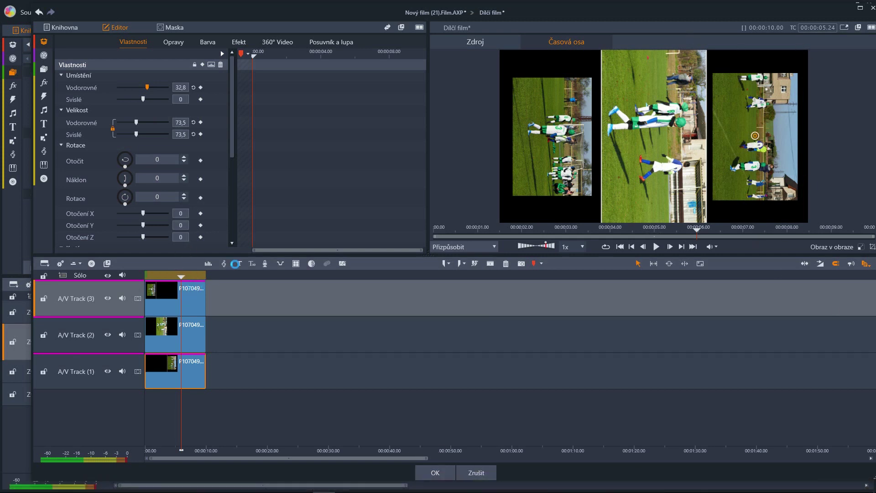
At the start of the A/V Track (3) clip, set the linked size to 4 and enable size keyframes.
drag(183, 277, 145, 278)
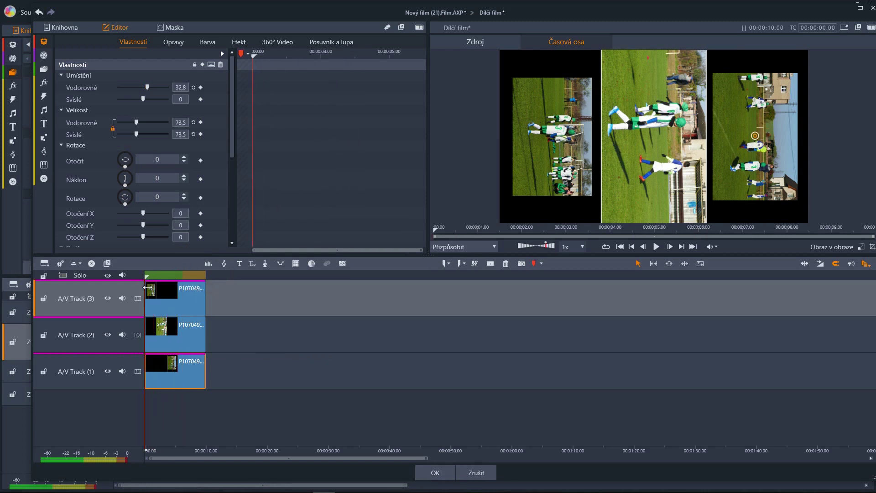
click(165, 308)
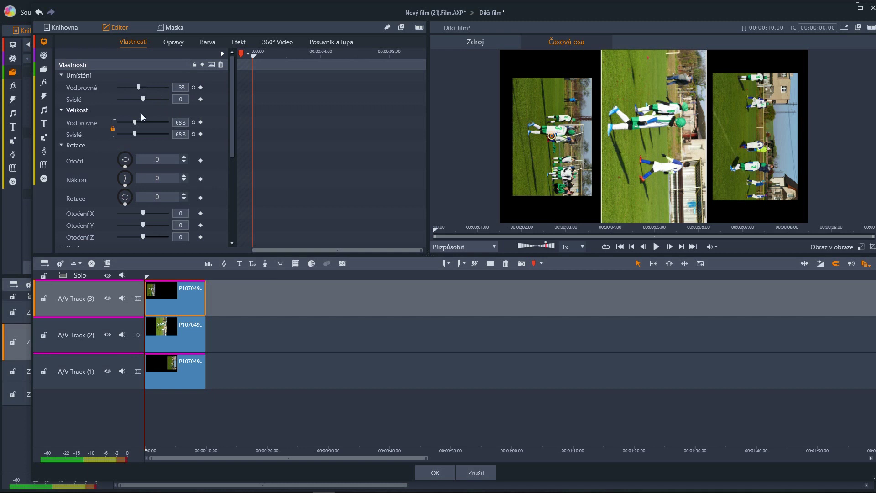
drag(135, 121, 138, 122)
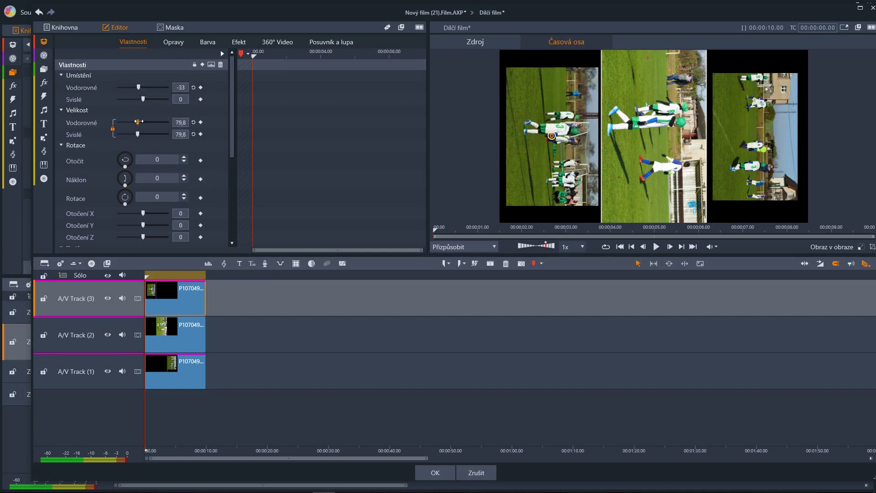
drag(137, 122, 112, 119)
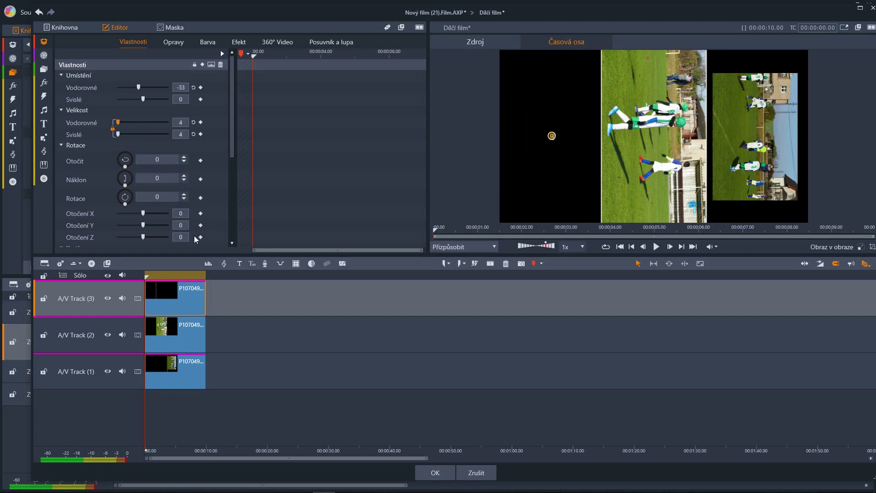
click(200, 122)
Enable keyframes for the A/V Track (3) clip's Otočit rotation and set its starting value to 0.
click(200, 161)
mouse_move(125, 166)
mouse_down()
mouse_move(119, 156)
mouse_move(133, 163)
mouse_up()
click(155, 159)
double_click(161, 160)
key(BackSpace)
text(360)
drag(163, 159, 143, 157)
text(0)
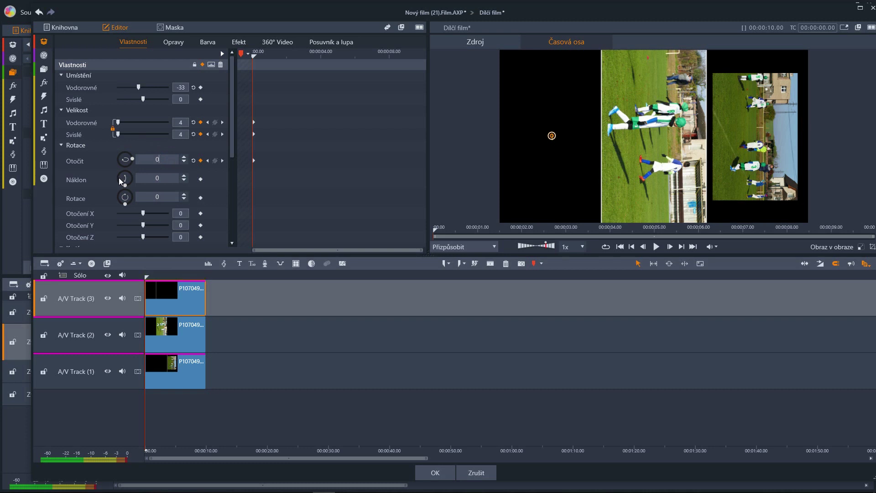
key(Return)
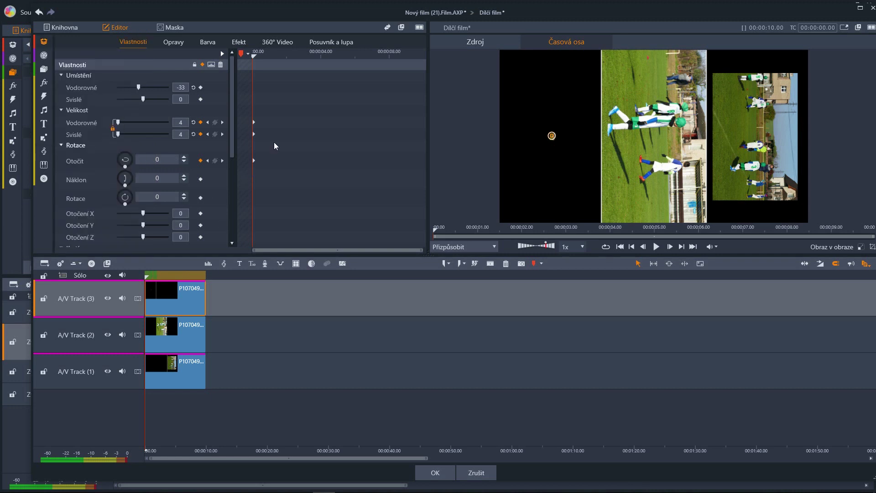
Add a size keyframe of 80 to the A/V Track (3) clip at 00:00:03.05.
drag(253, 108, 311, 115)
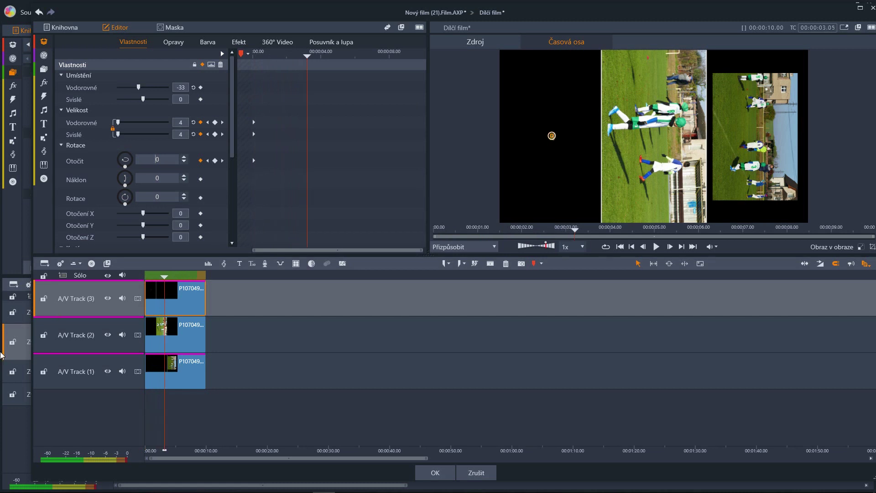
click(187, 122)
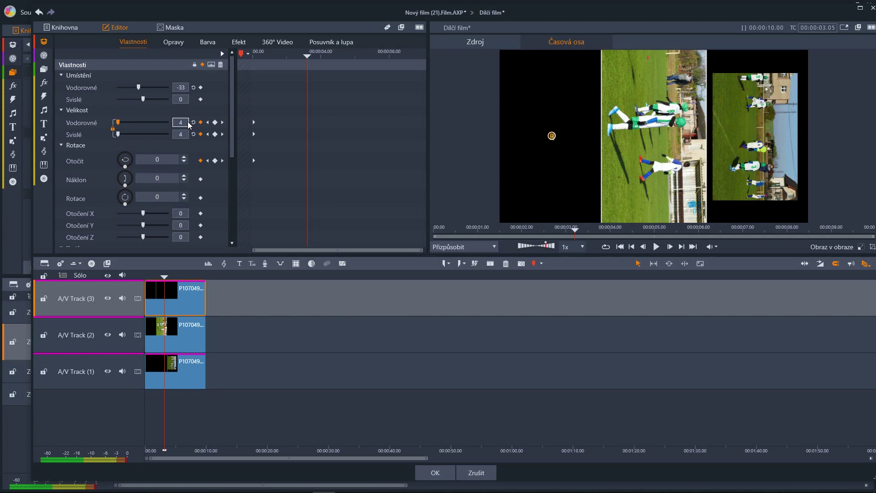
key(ctrl+a)
key(Return)
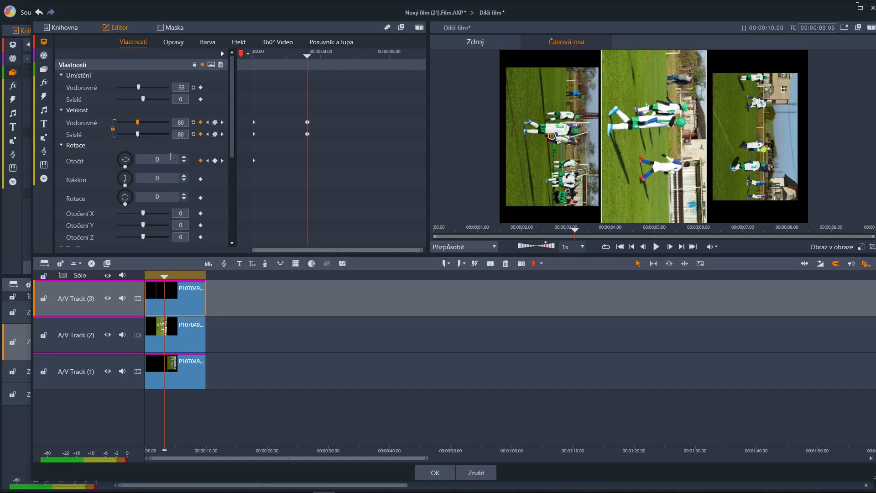
Add an Otočit rotation keyframe of 360 to the A/V Track (3) clip at 00:00:03.05.
click(166, 160)
double_click(156, 159)
text(360)
key(Return)
Play the growing and spinning photo animation from the start, scrub back through it, and return to the beginning.
click(620, 246)
click(656, 247)
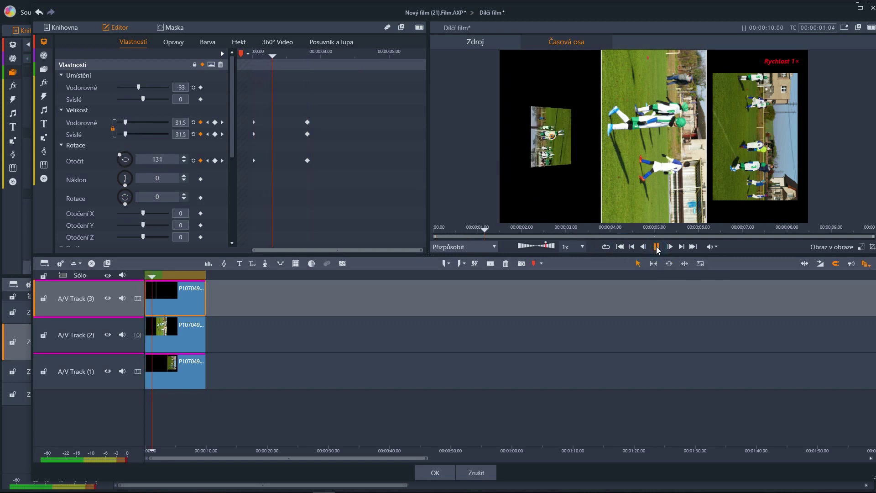
click(657, 247)
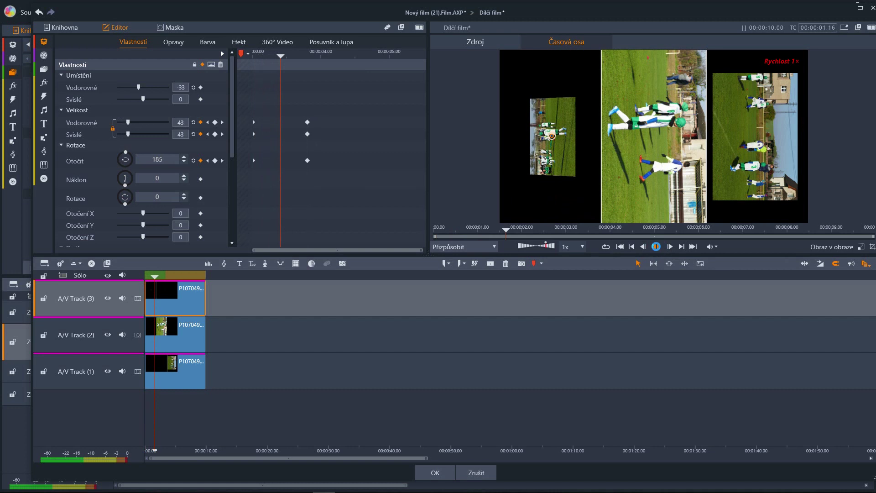
click(657, 246)
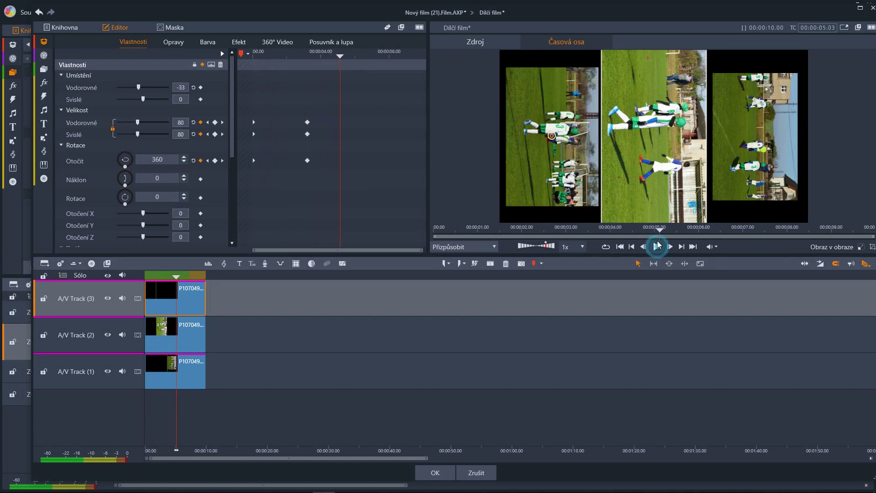
drag(660, 229, 507, 235)
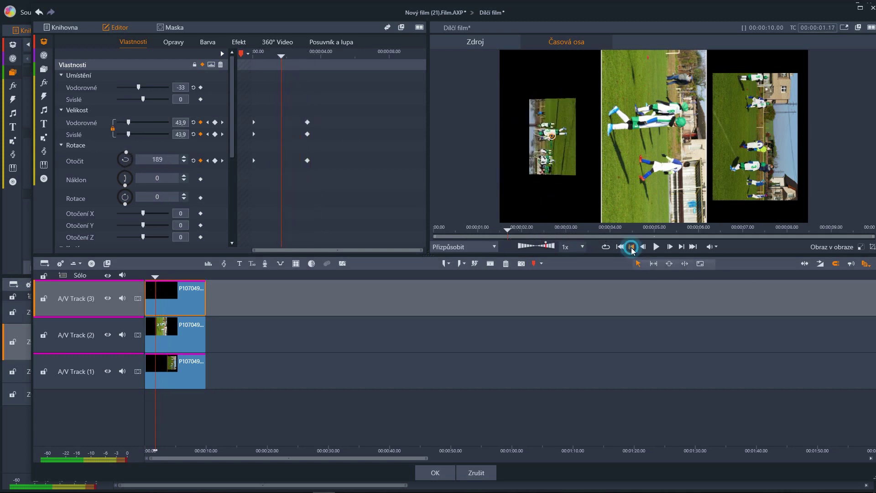
click(631, 247)
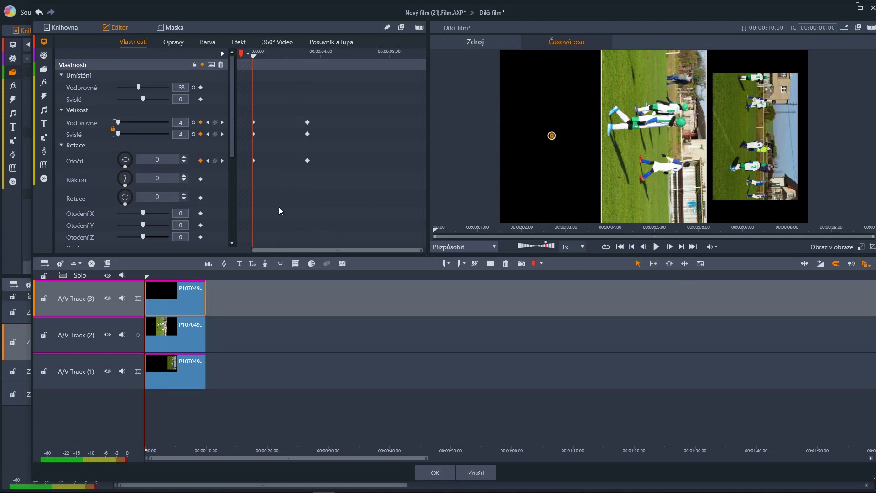
Animate the A/V Track (3) clip's second rotation property, Rotace, with keyframes of 0 at the start and 360 at 00:00:03.05.
click(201, 198)
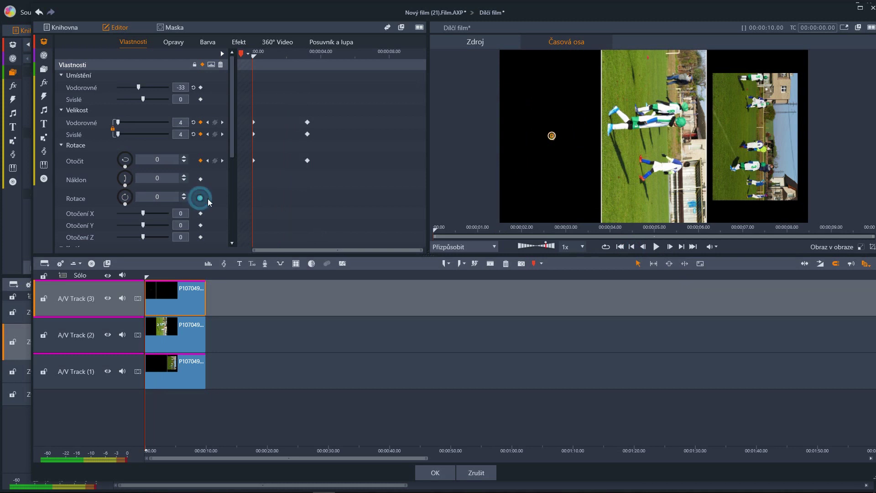
click(223, 161)
click(164, 195)
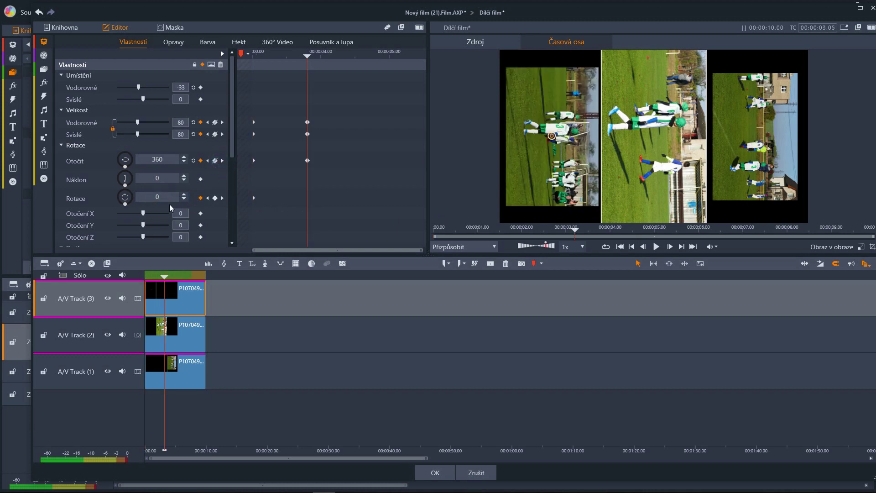
text(360)
key(Return)
drag(576, 230, 432, 229)
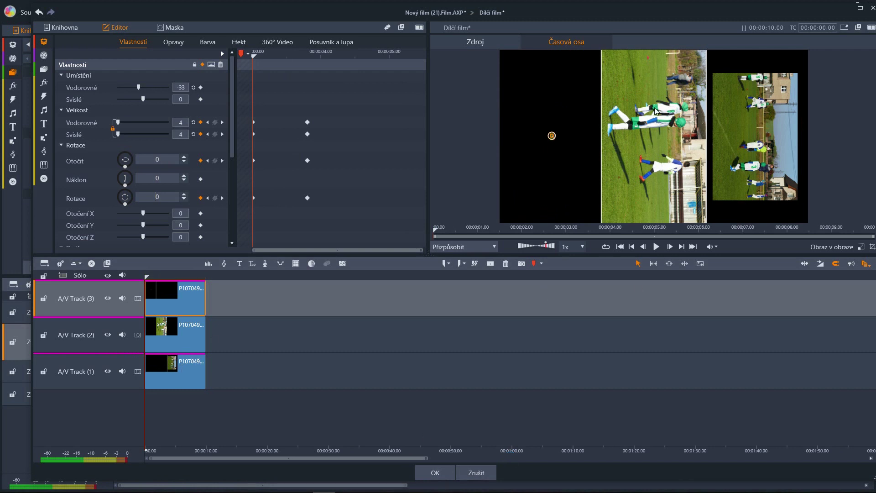
Apply the sub-movie edits and play the animated montage clip from its start on the main timeline.
click(437, 472)
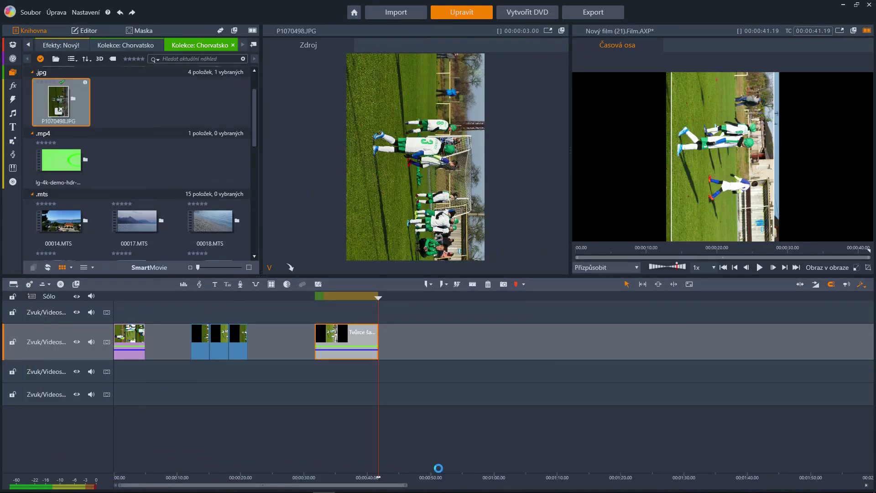
drag(376, 313, 311, 313)
click(759, 268)
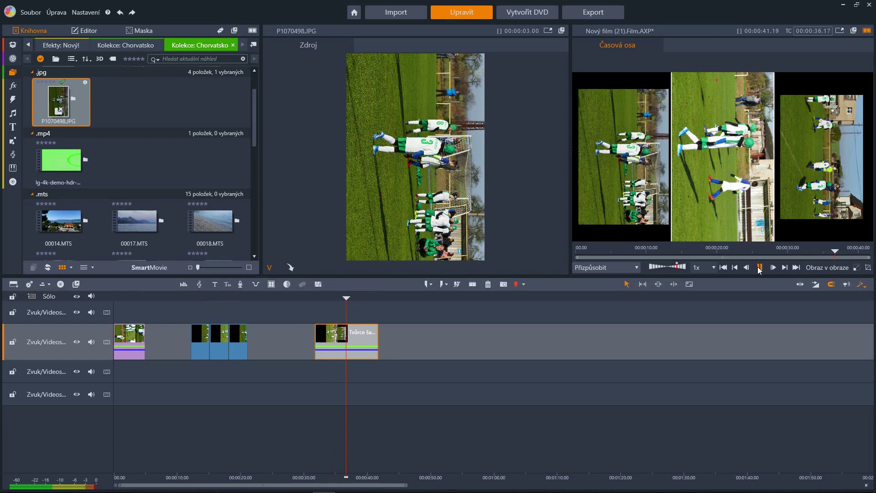
click(760, 268)
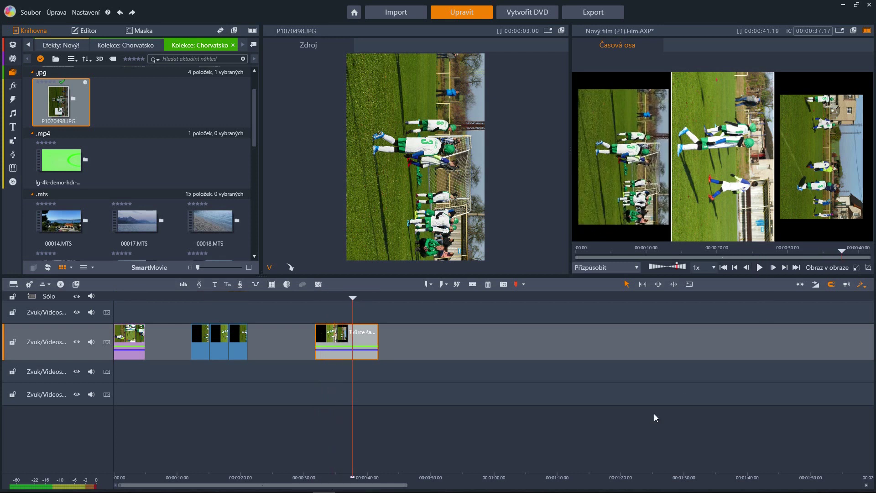
Move the montage clip earlier on its track to start at about 00:00:24.19 and scrub through its animation.
drag(338, 346, 291, 340)
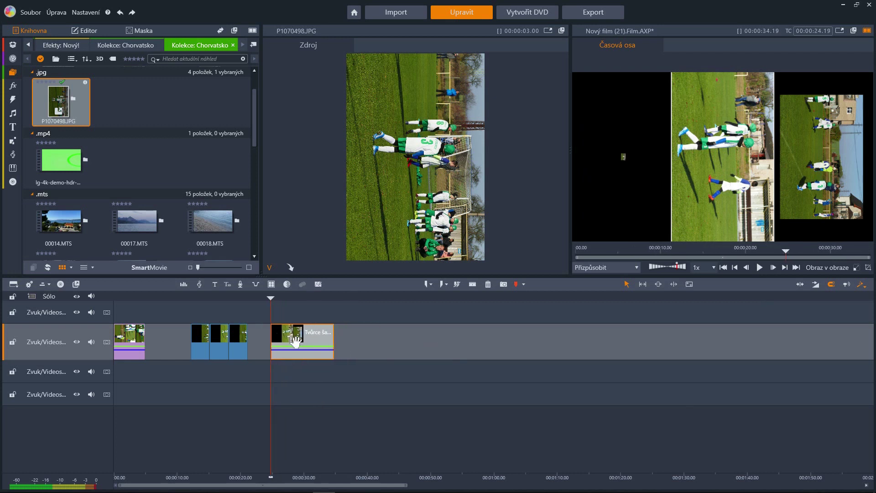
drag(270, 306, 304, 319)
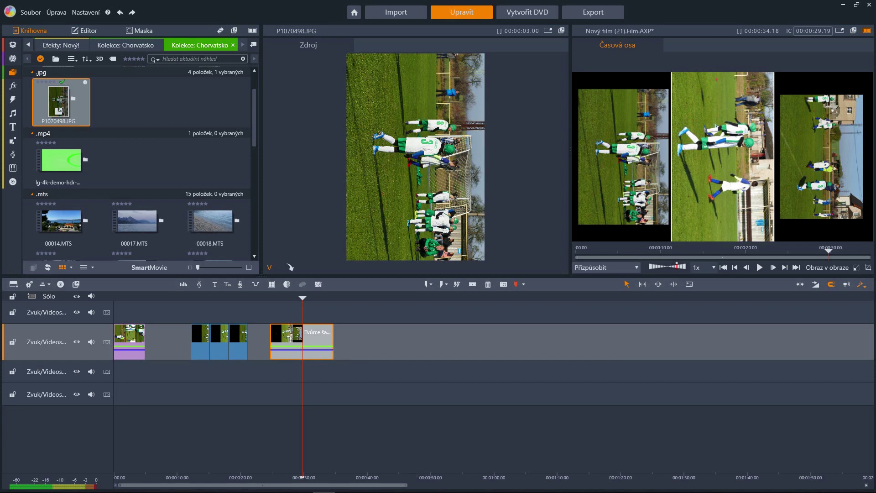
click(343, 483)
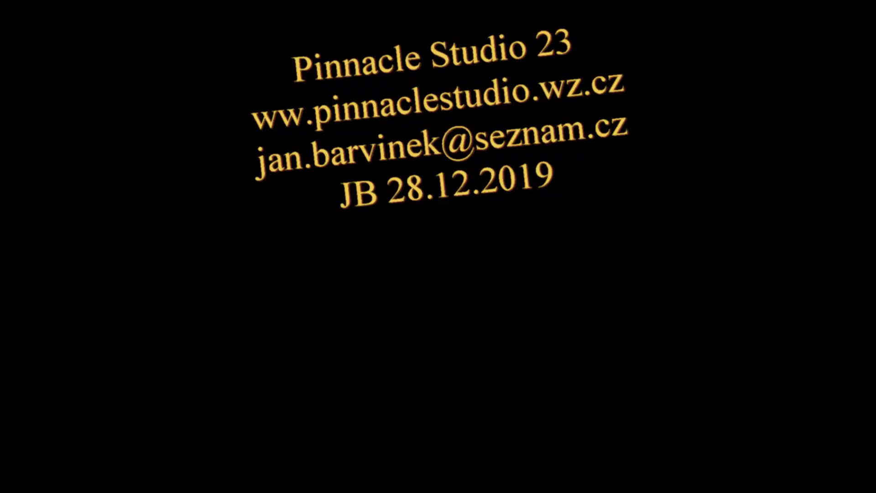